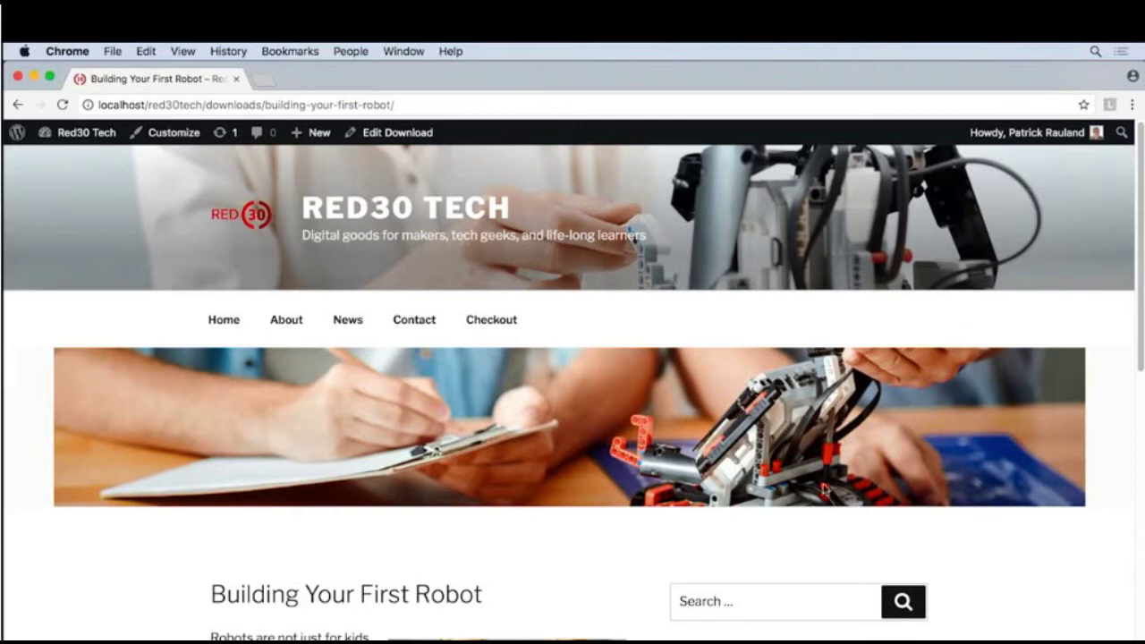
- Examine the Building Your First Robot download page and the widgets shown in its sidebar
{"action": "scroll", "coordinate": [823, 509], "scroll_direction": "down", "scroll_amount": 5}
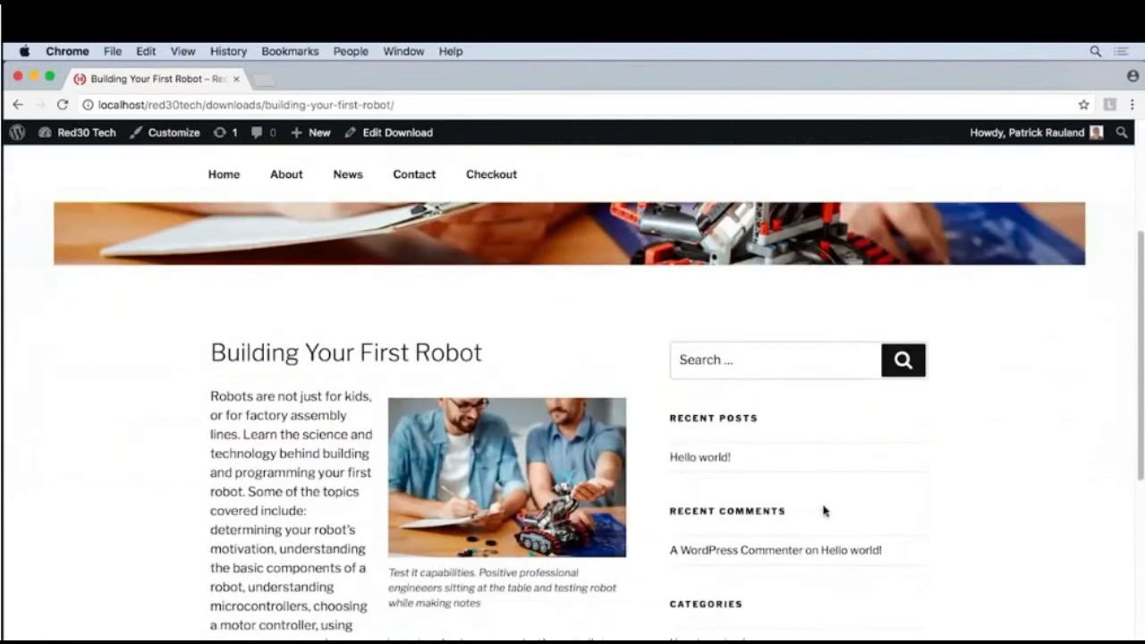
{"action": "scroll", "coordinate": [823, 509], "scroll_direction": "down", "scroll_amount": 2}
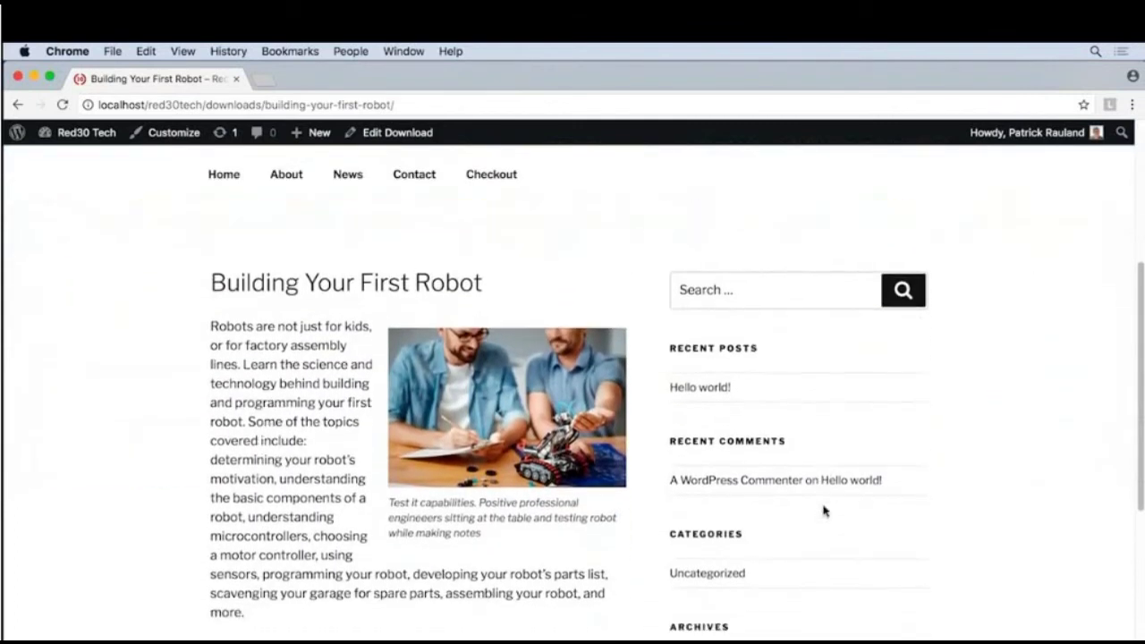
{"action": "scroll", "coordinate": [823, 510], "scroll_direction": "down", "scroll_amount": 3}
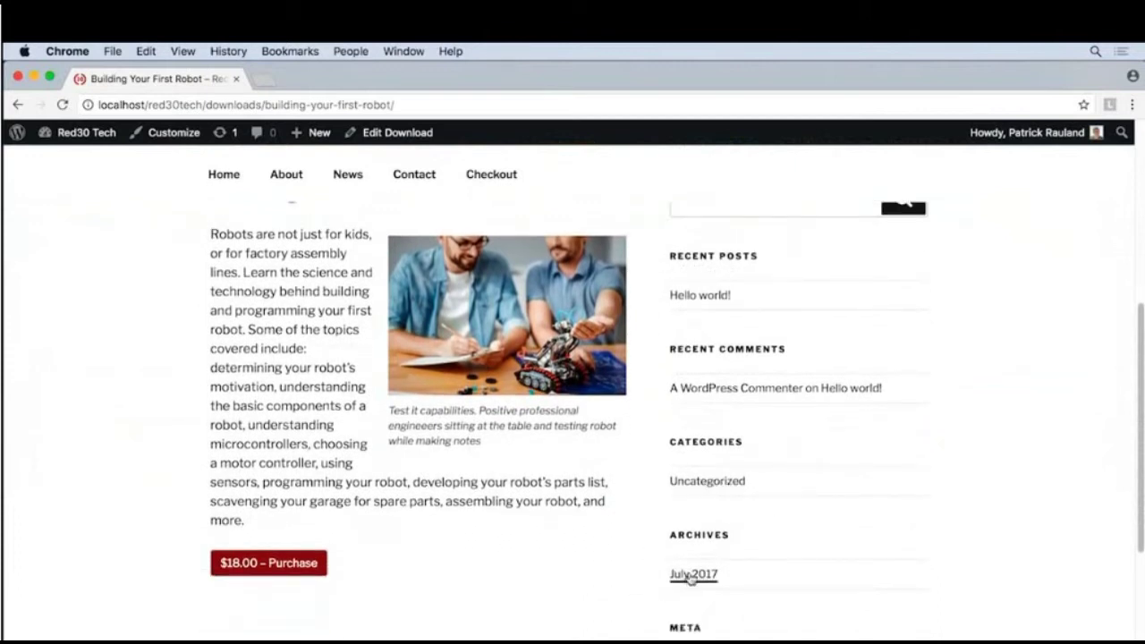
{"action": "scroll", "coordinate": [646, 568], "scroll_direction": "down", "scroll_amount": 3}
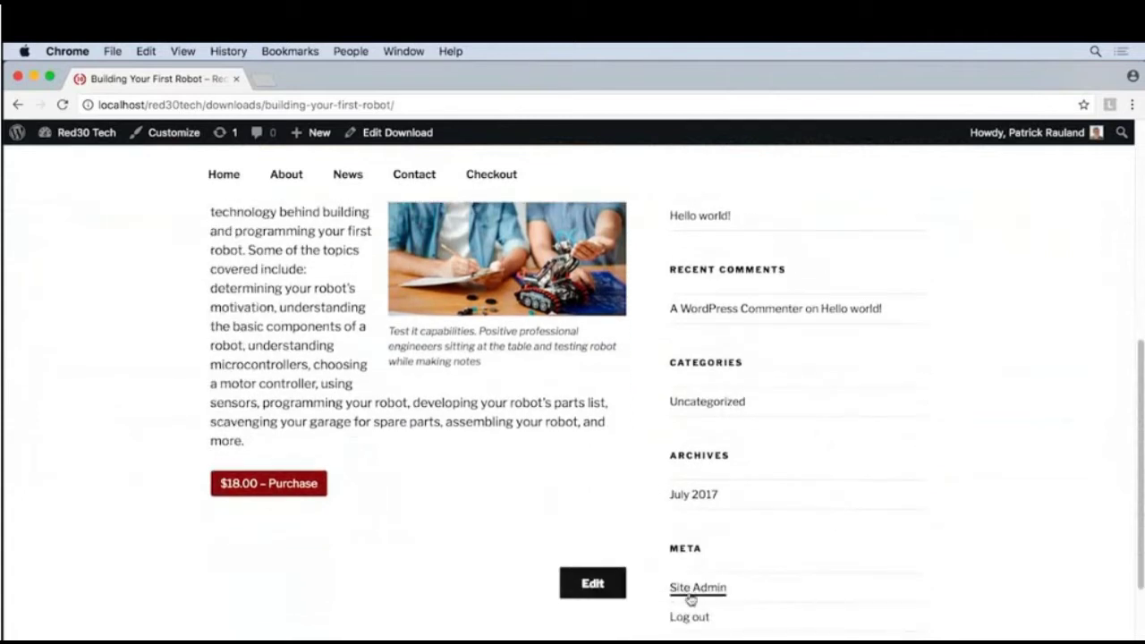
{"action": "scroll", "coordinate": [658, 570], "scroll_direction": "up", "scroll_amount": 3}
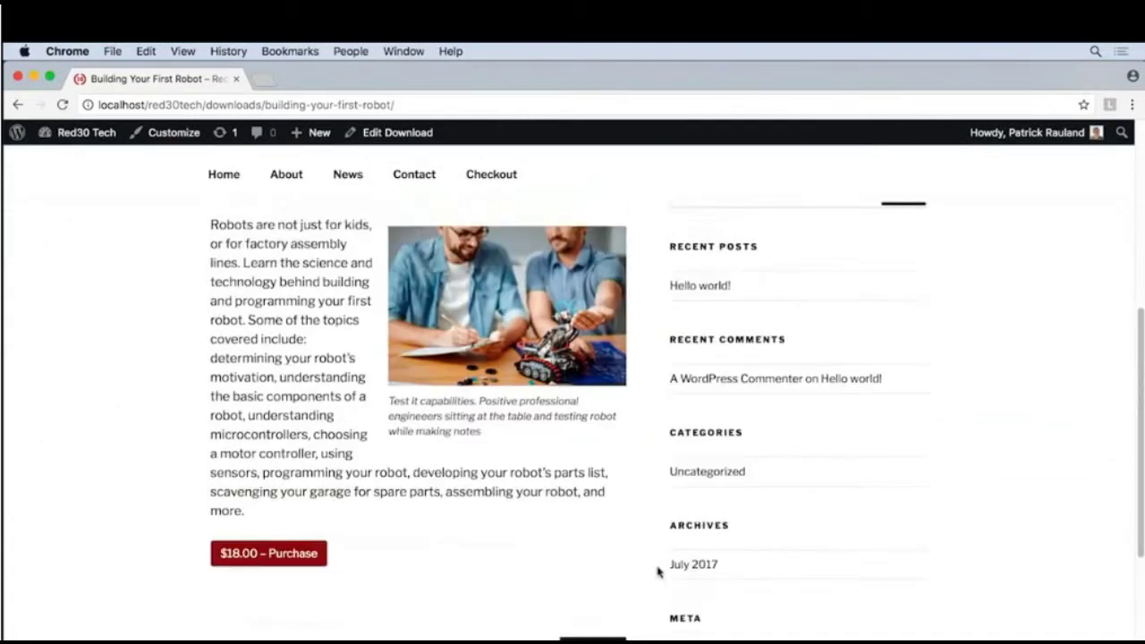
{"action": "scroll", "coordinate": [658, 570], "scroll_direction": "up", "scroll_amount": 4}
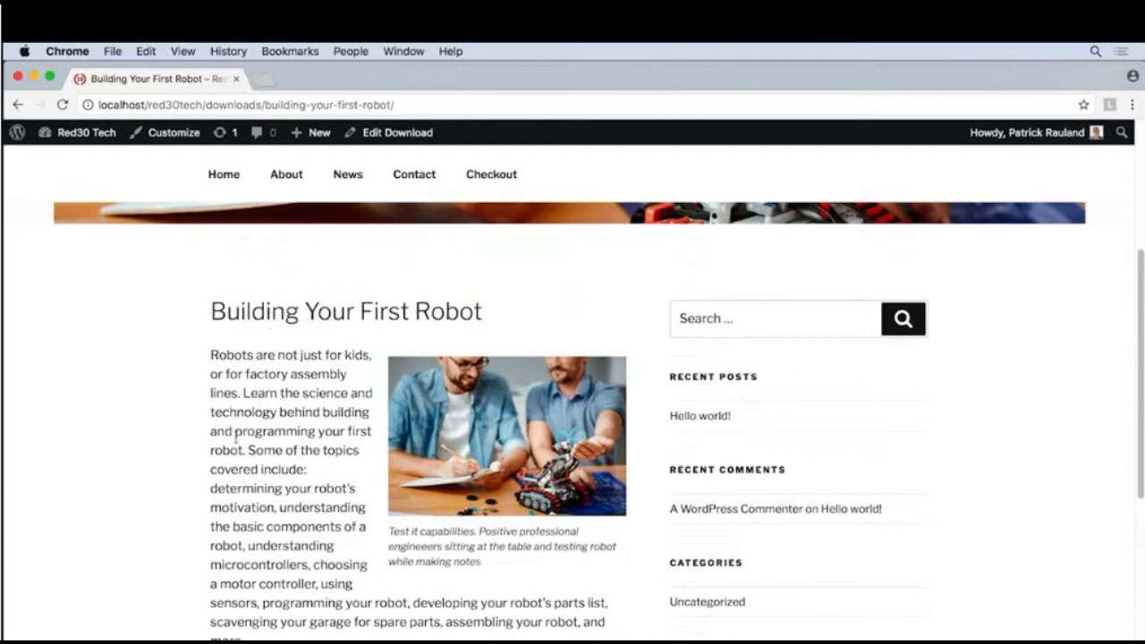
- Open the widget management page in the site's admin area
{"action": "left_click", "coordinate": [61, 133]}
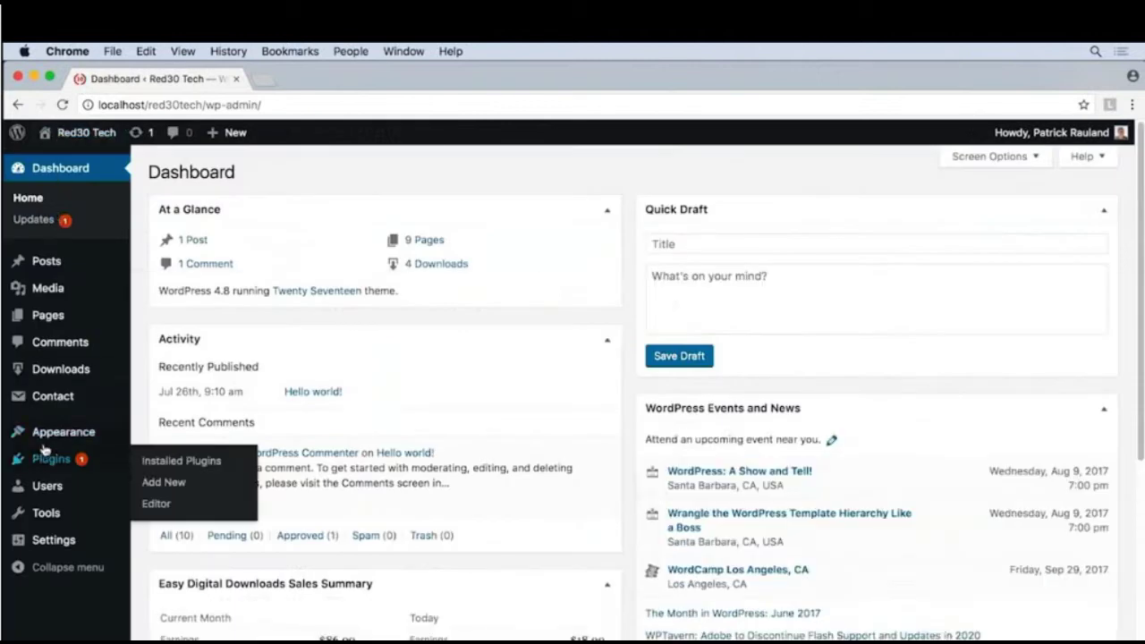
{"action": "mouse_move", "coordinate": [42, 443]}
{"action": "left_click", "coordinate": [190, 476]}
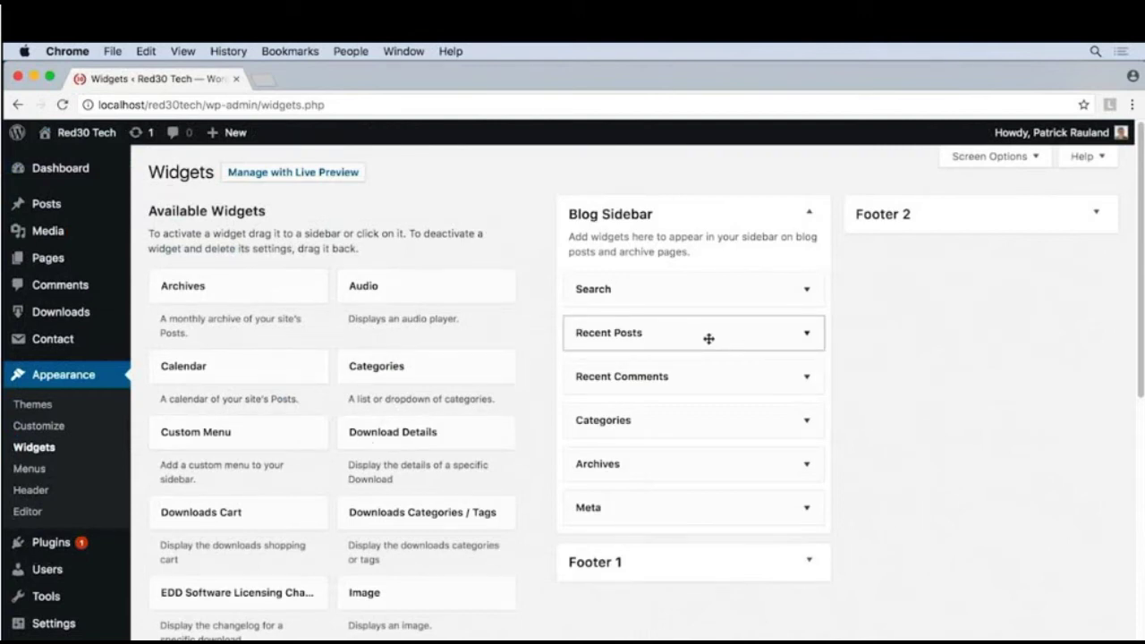
- Delete the Recent Posts, Recent Comments, Categories, Archives and Meta widgets from the Blog Sidebar
{"action": "left_click", "coordinate": [806, 342]}
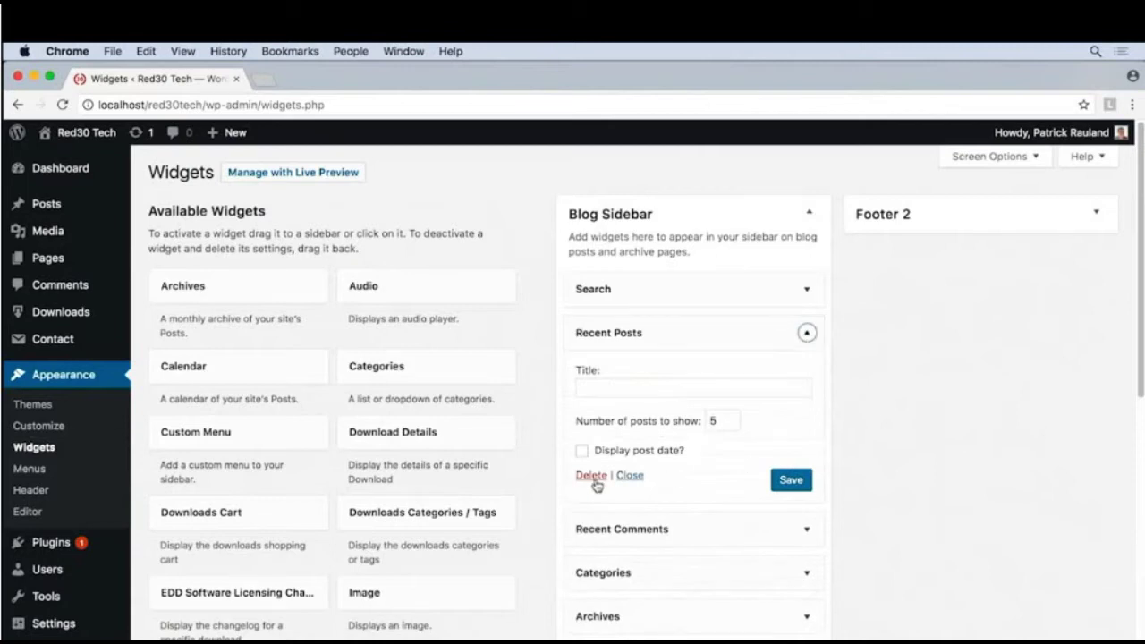
{"action": "left_click", "coordinate": [591, 475]}
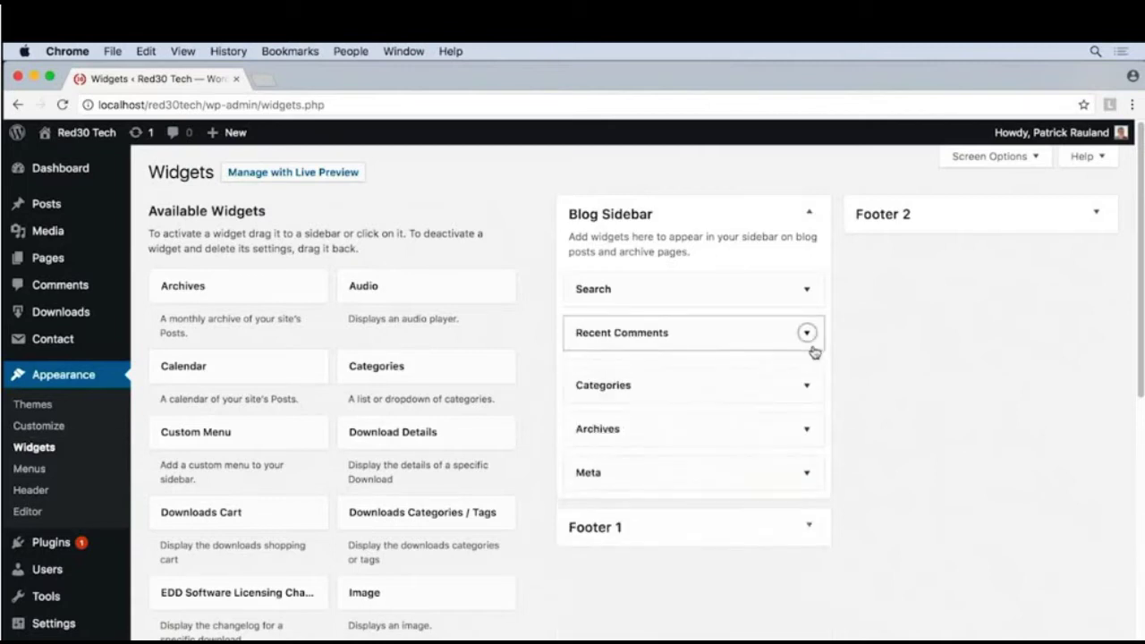
{"action": "left_click", "coordinate": [806, 333]}
{"action": "left_click", "coordinate": [589, 452]}
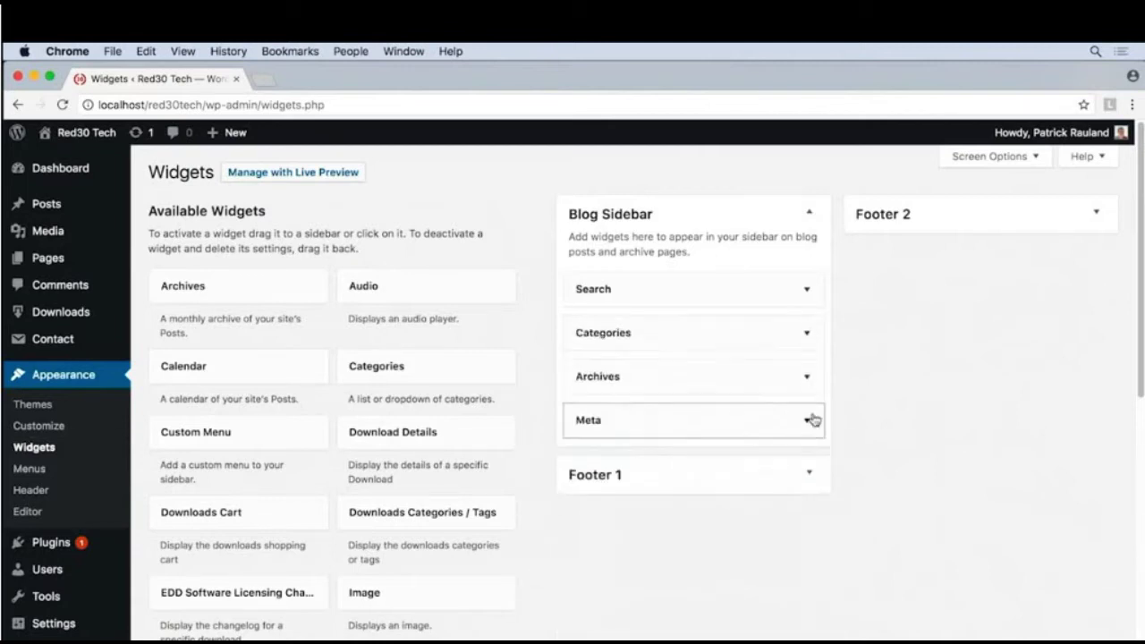
{"action": "left_click", "coordinate": [807, 333]}
{"action": "left_click", "coordinate": [590, 474]}
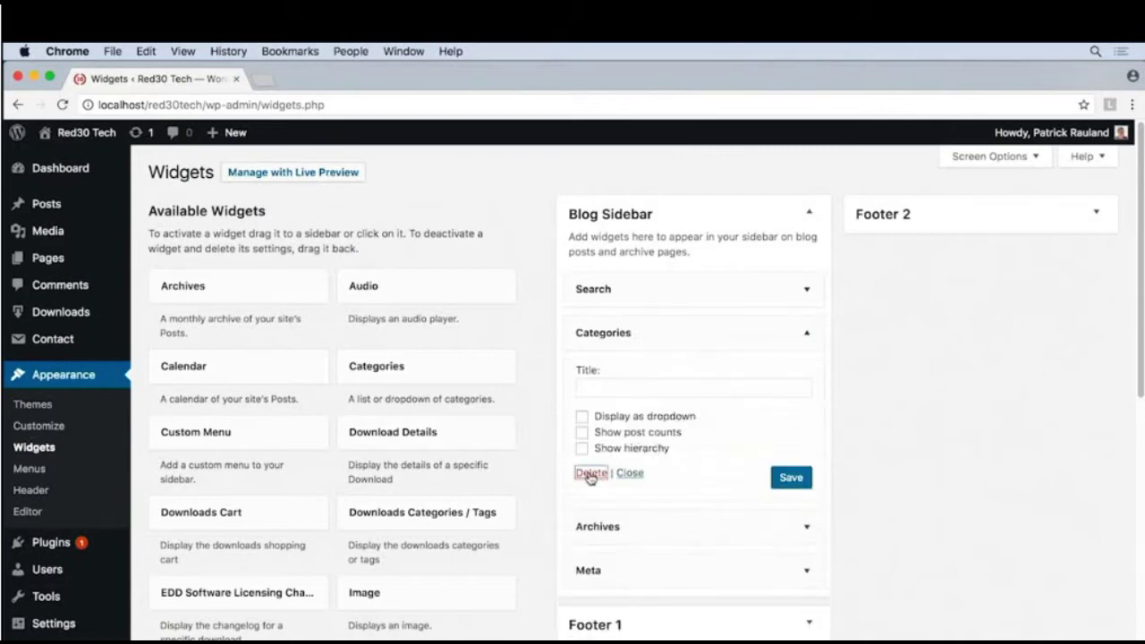
{"action": "left_click", "coordinate": [805, 340]}
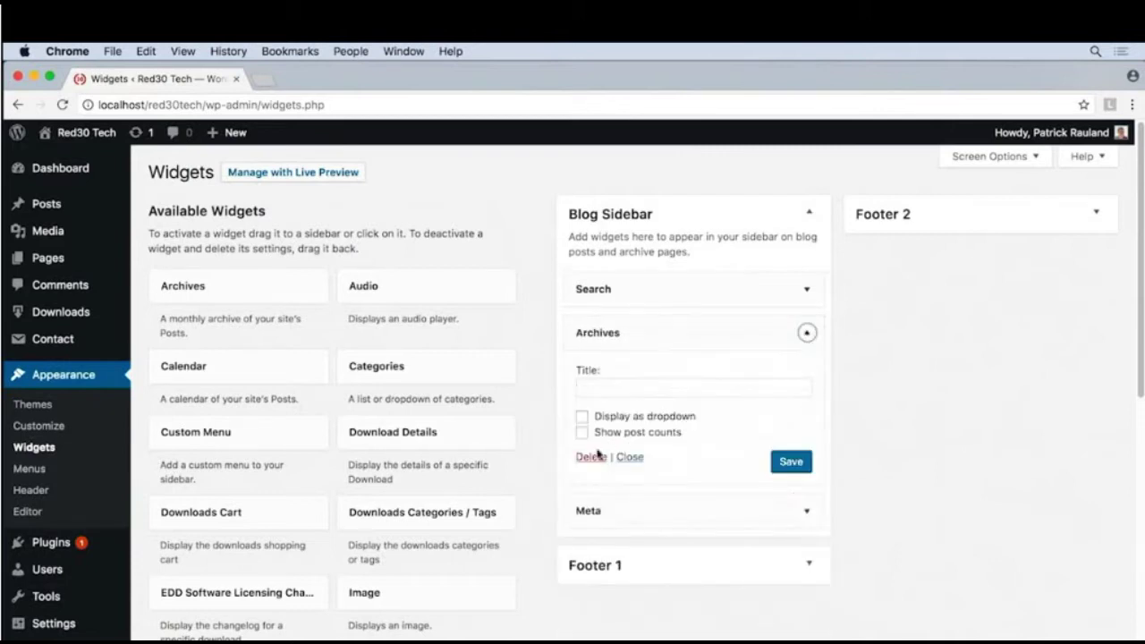
{"action": "left_click", "coordinate": [590, 457]}
{"action": "left_click", "coordinate": [806, 333]}
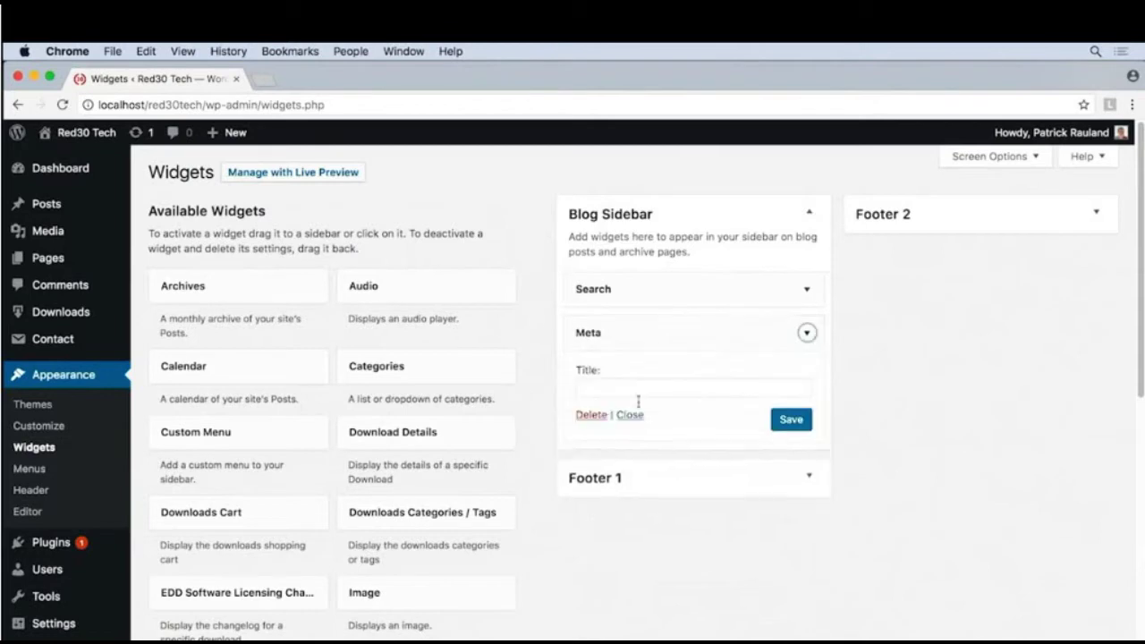
{"action": "left_click", "coordinate": [590, 416]}
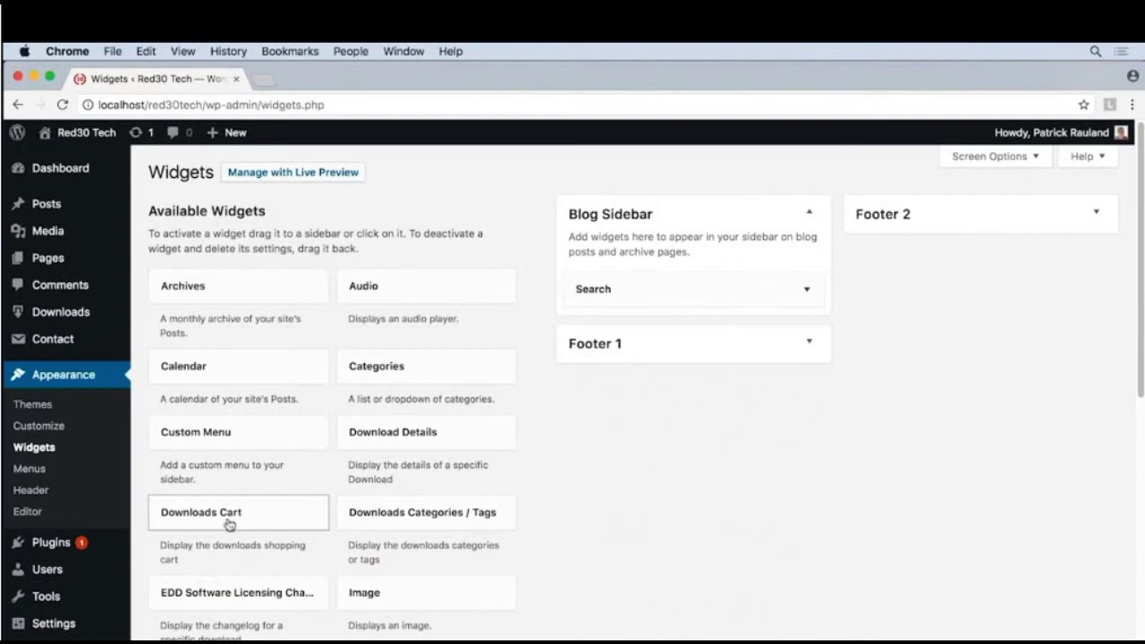
- Add the Downloads Cart widget to the Blog Sidebar and save it with "Hide if cart is empty" enabled
{"action": "left_click", "coordinate": [226, 521]}
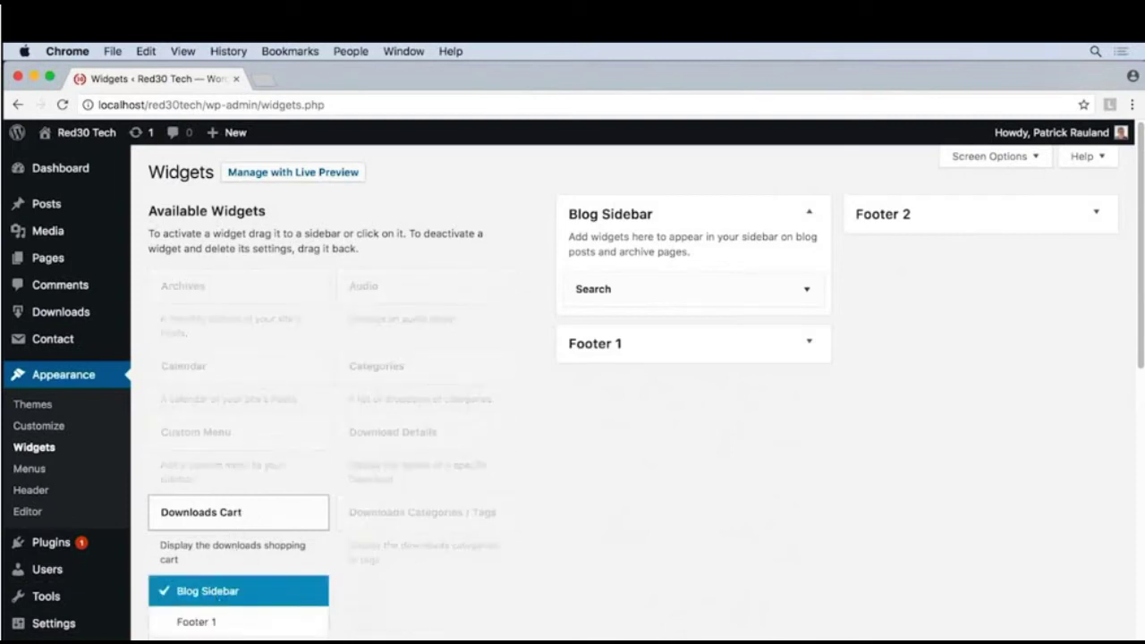
{"action": "key", "text": "Return"}
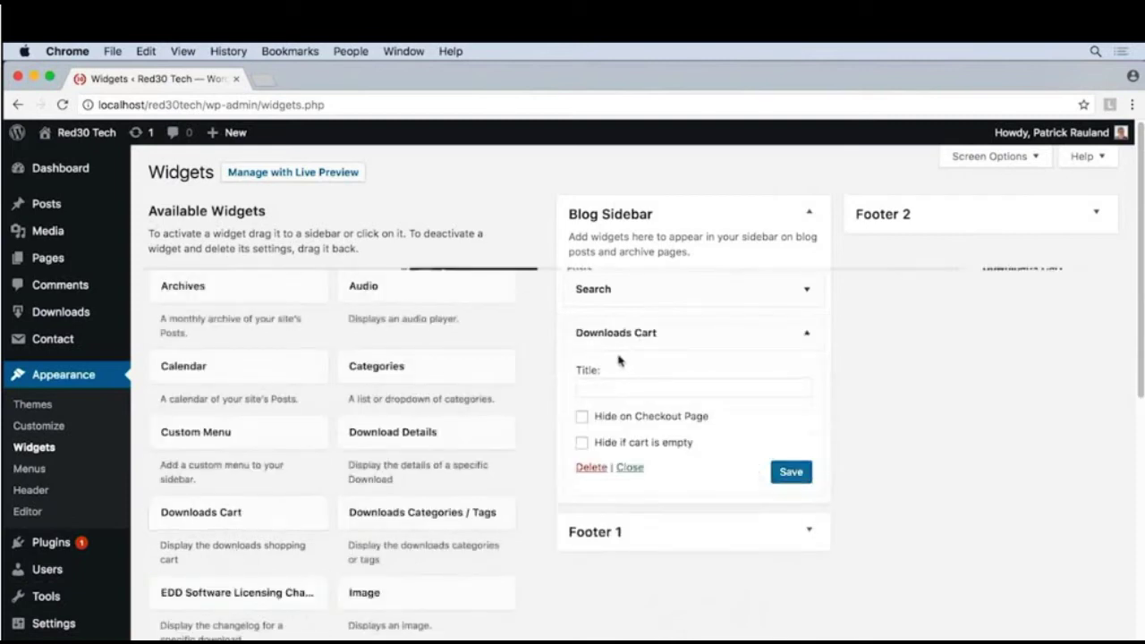
{"action": "left_click", "coordinate": [607, 449]}
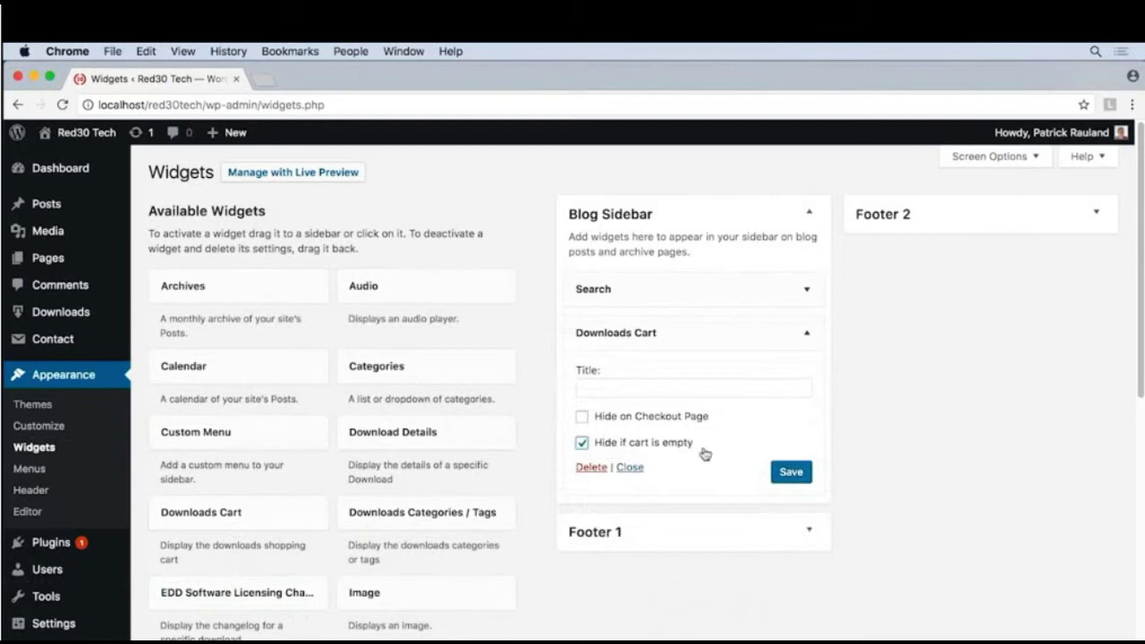
{"action": "left_click", "coordinate": [791, 473]}
- Add the Downloads Categories / Tags widget to the Blog Sidebar and save it with "Hide Empty Categories" enabled
{"action": "scroll", "coordinate": [329, 479], "scroll_direction": "down", "scroll_amount": 1}
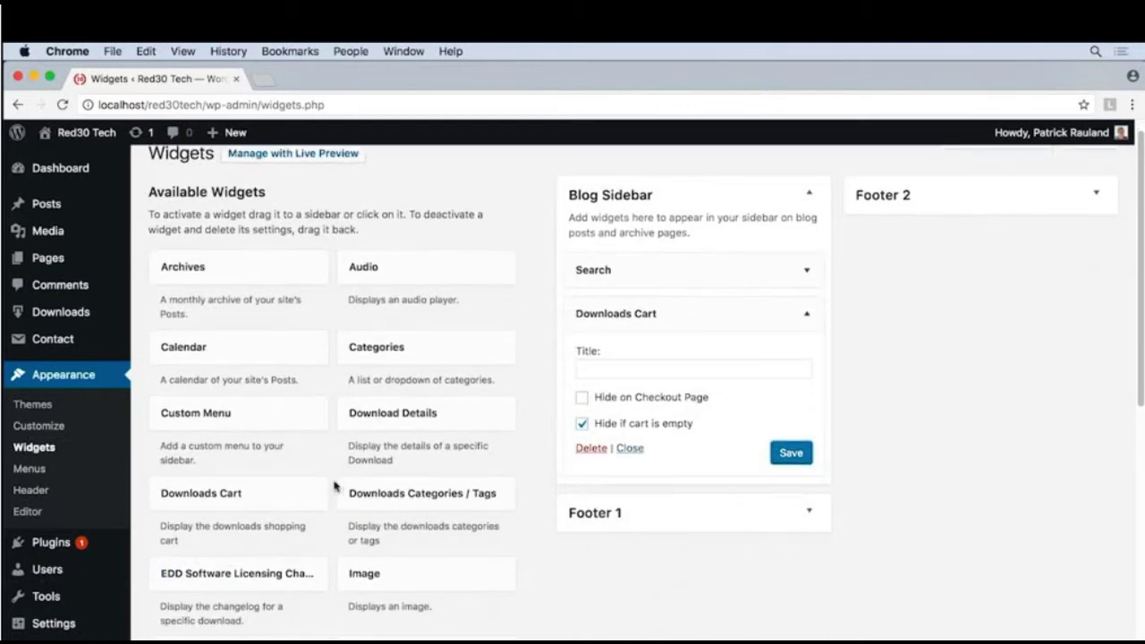
{"action": "scroll", "coordinate": [336, 484], "scroll_direction": "down", "scroll_amount": 3}
{"action": "left_click", "coordinate": [391, 447]}
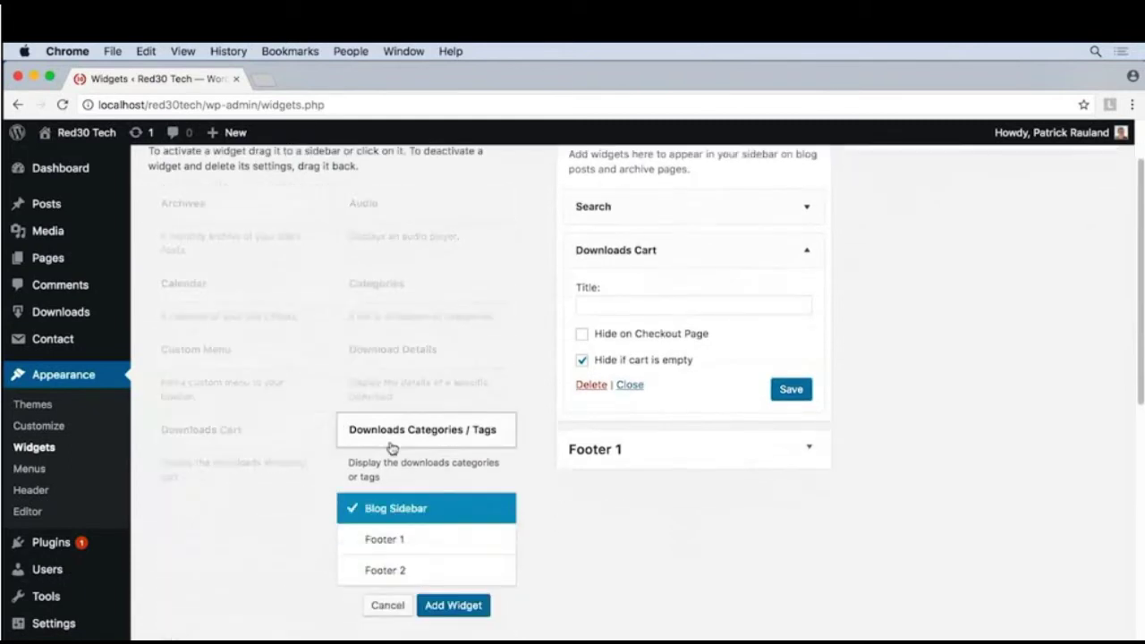
{"action": "left_click", "coordinate": [438, 606]}
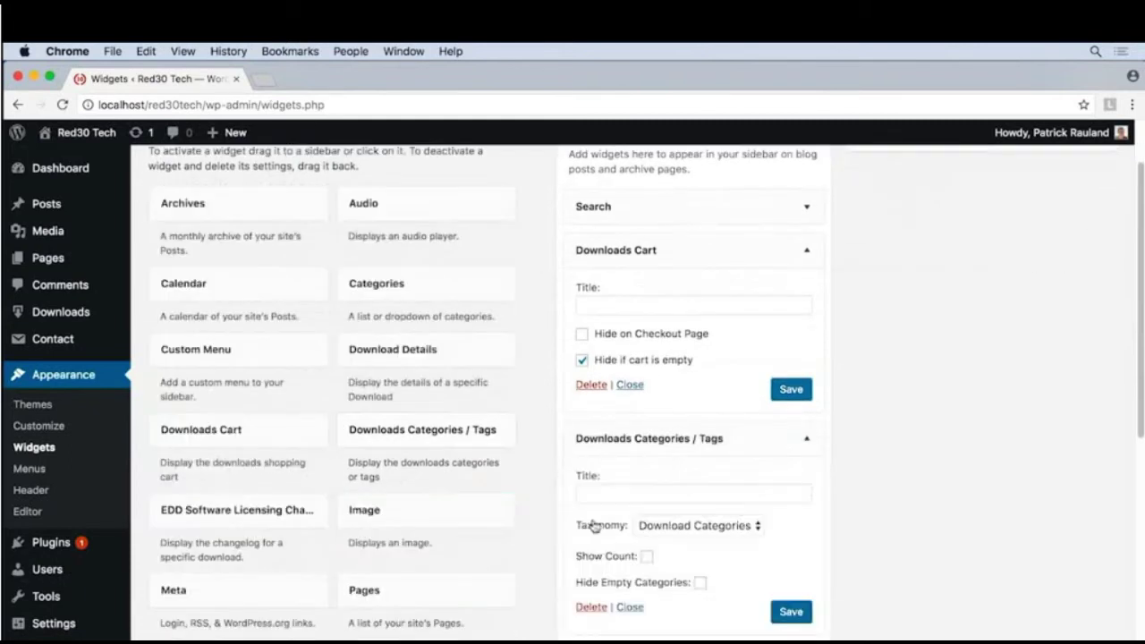
{"action": "left_click", "coordinate": [699, 584]}
{"action": "left_click", "coordinate": [790, 614]}
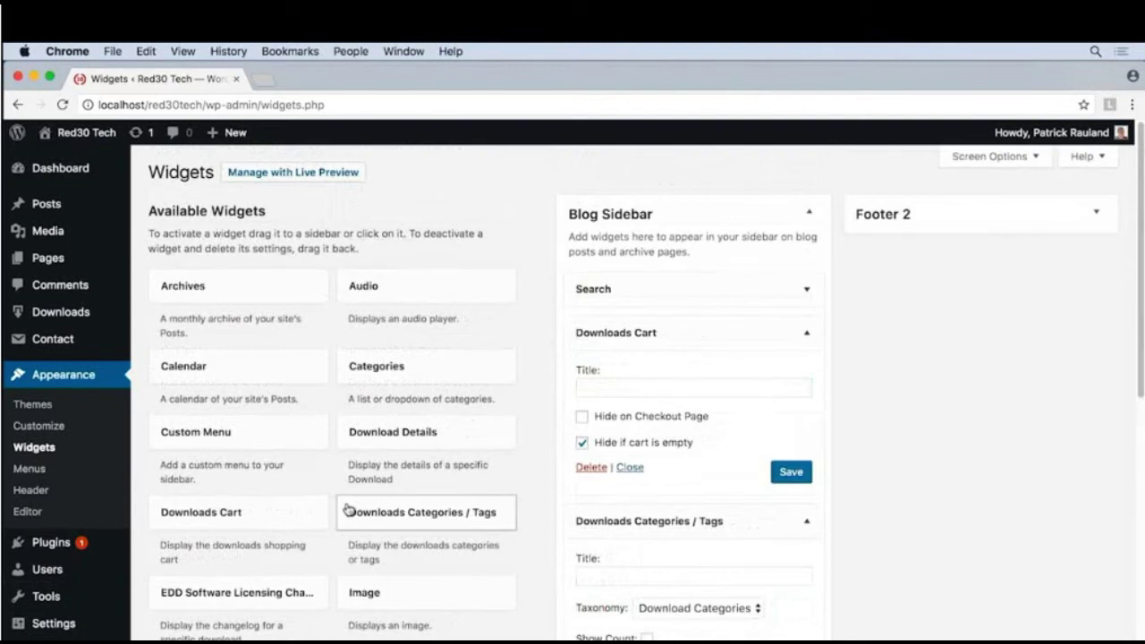
- Add the EDD Software Licensing Changelog widget to the Blog Sidebar, then save it and the Downloads Categories / Tags widget
{"action": "left_click", "coordinate": [291, 593]}
{"action": "scroll", "coordinate": [289, 593], "scroll_direction": "down", "scroll_amount": 3}
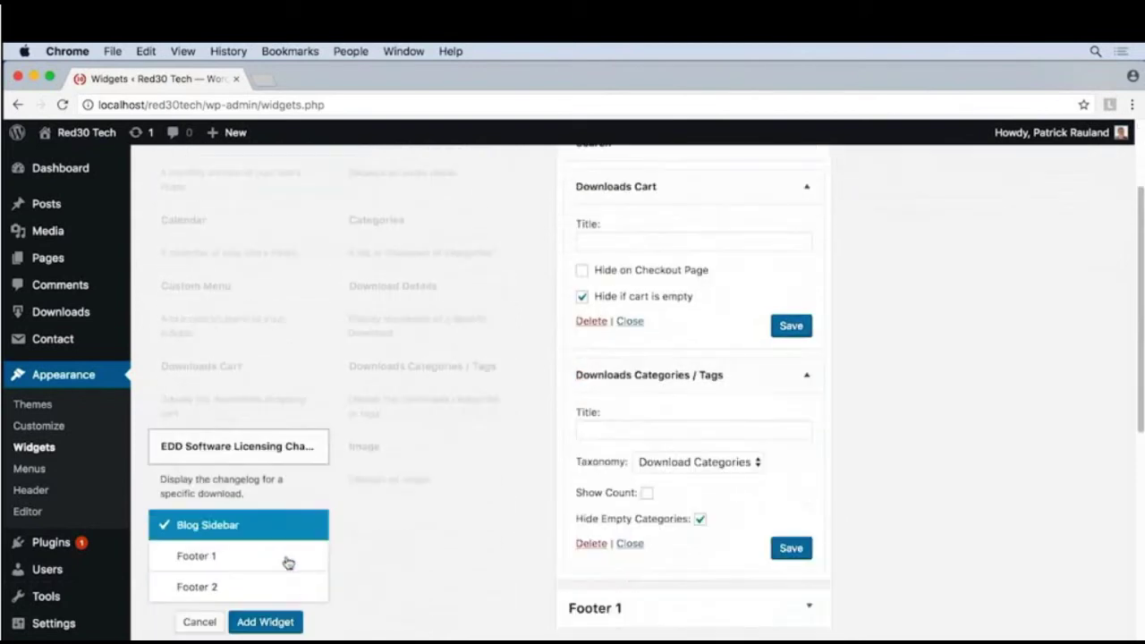
{"action": "left_click", "coordinate": [279, 623]}
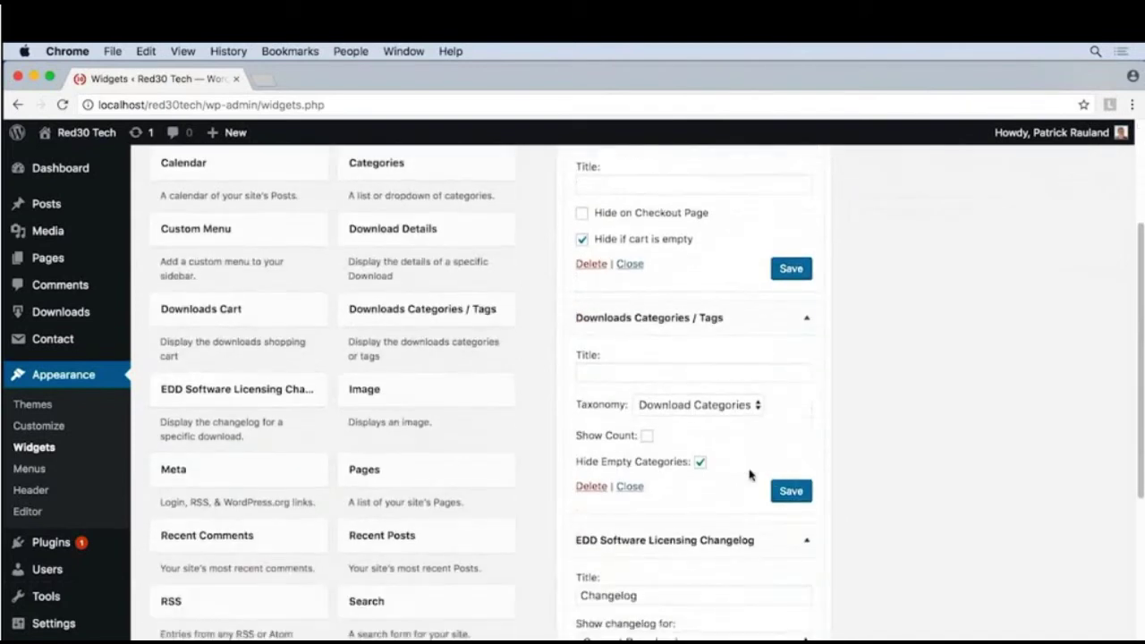
{"action": "scroll", "coordinate": [749, 474], "scroll_direction": "down", "scroll_amount": 3}
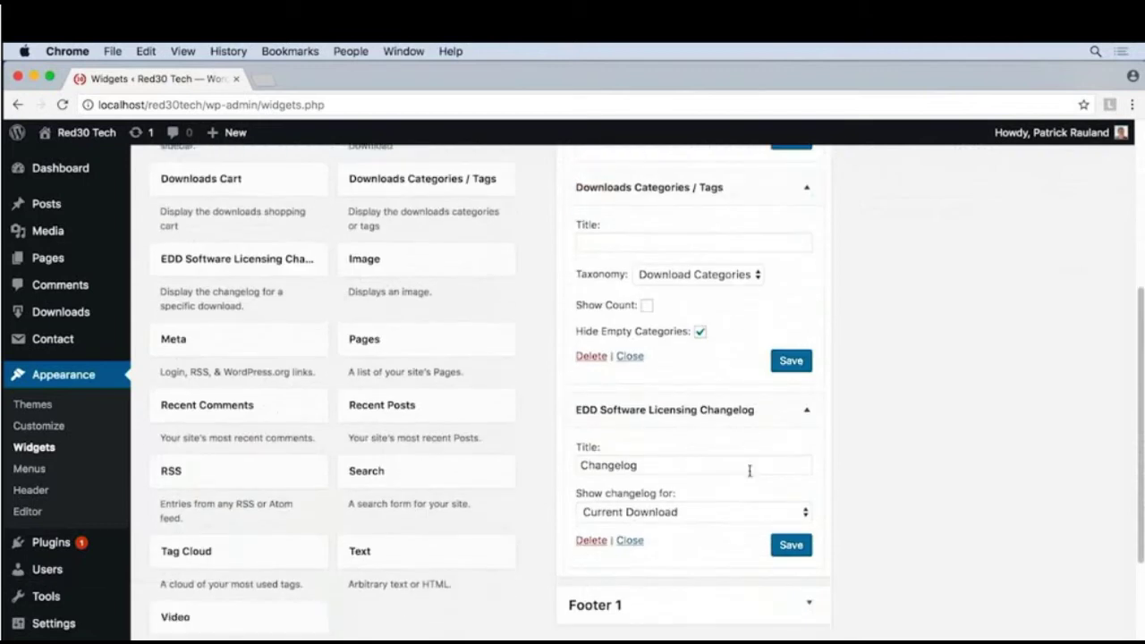
{"action": "left_click", "coordinate": [790, 546]}
{"action": "left_click", "coordinate": [791, 368]}
- View the Building Your First Robot download on the site and add it to the cart
{"action": "mouse_move", "coordinate": [50, 320]}
{"action": "left_click", "coordinate": [154, 316]}
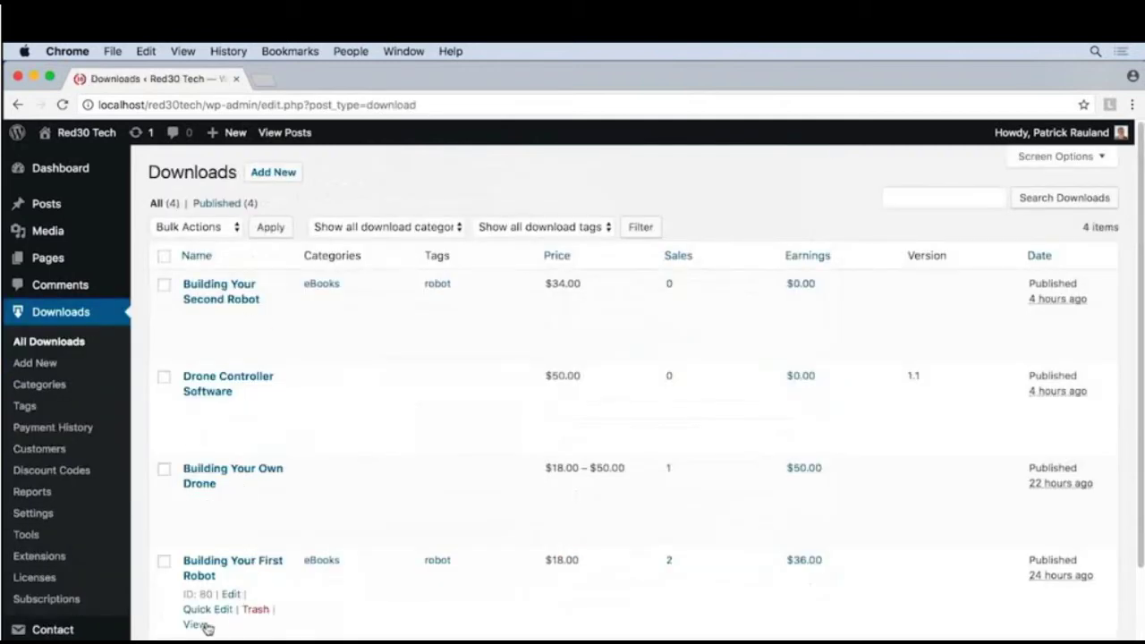
{"action": "left_click", "coordinate": [195, 623]}
{"action": "scroll", "coordinate": [618, 534], "scroll_direction": "down", "scroll_amount": 5}
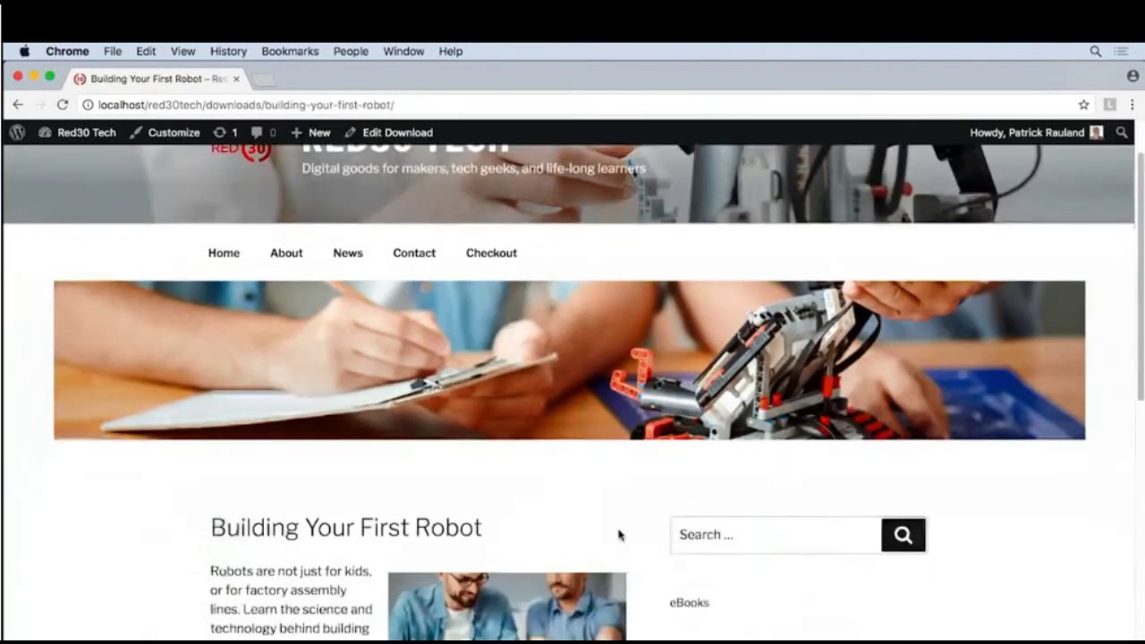
{"action": "scroll", "coordinate": [640, 533], "scroll_direction": "down", "scroll_amount": 5}
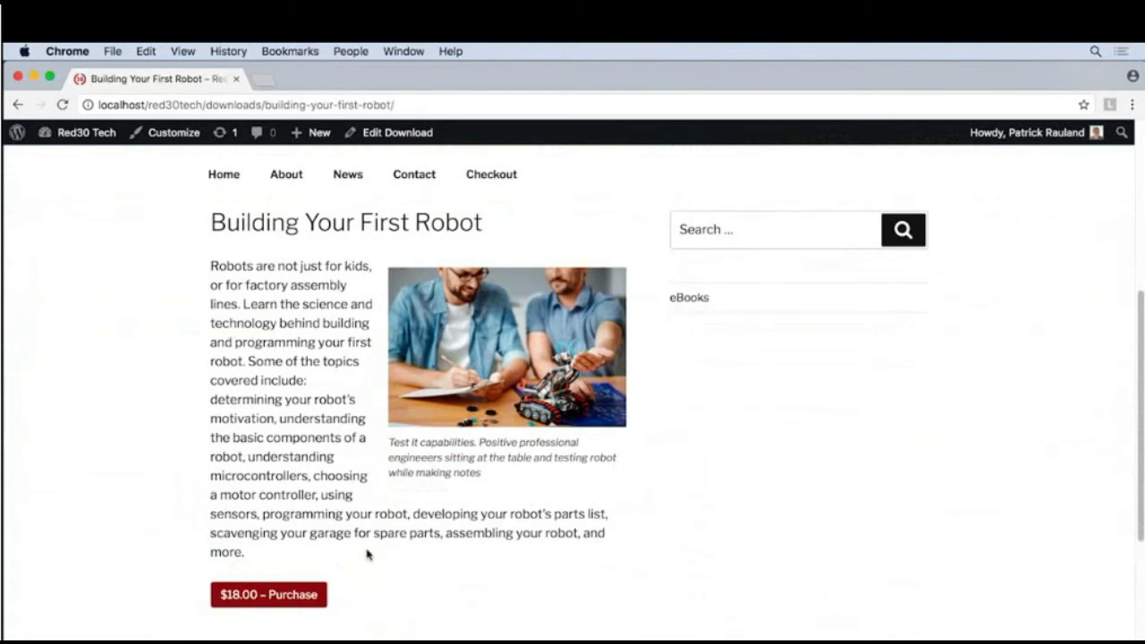
{"action": "left_click", "coordinate": [293, 595]}
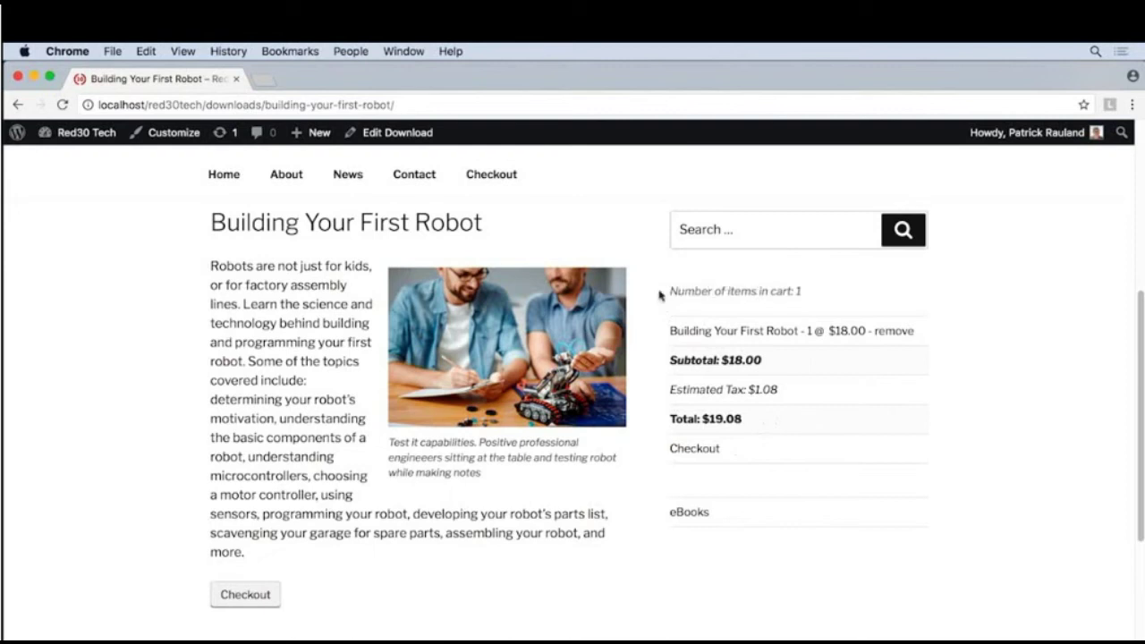
- Open the site's admin dashboard in a new browser tab and go to the widget settings
{"action": "right_click", "coordinate": [63, 132]}
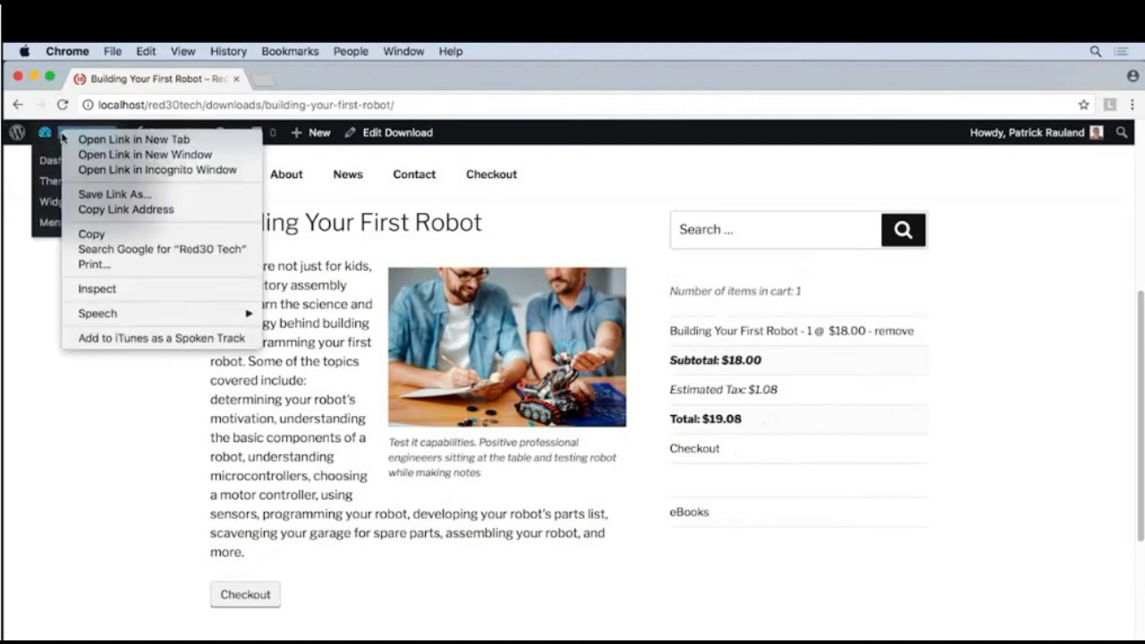
{"action": "left_click", "coordinate": [117, 138]}
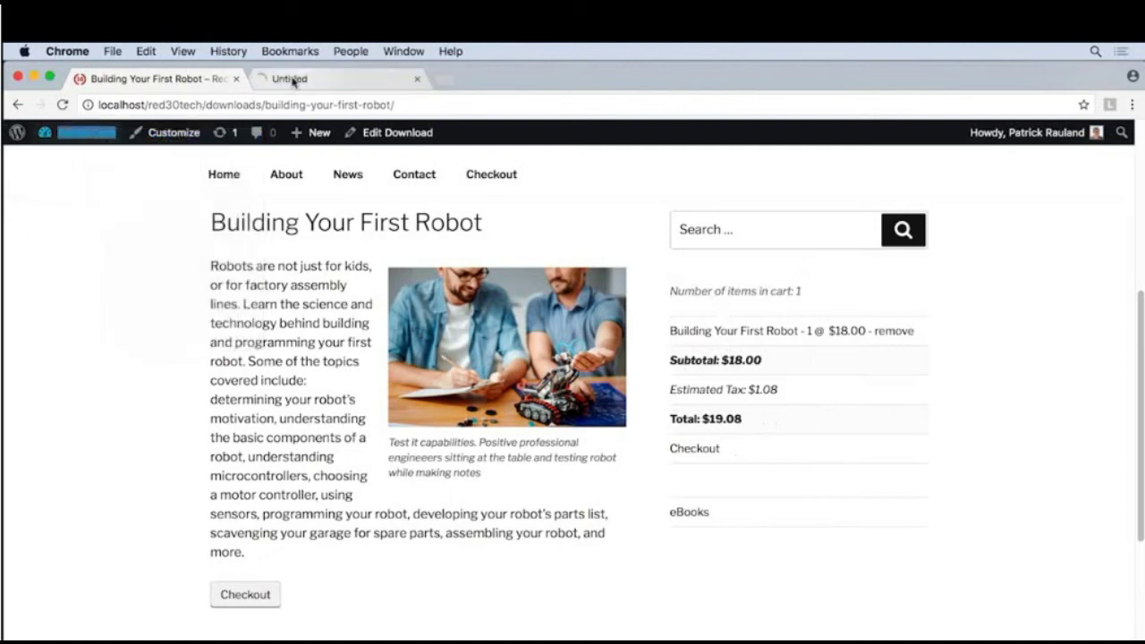
{"action": "left_click", "coordinate": [293, 81]}
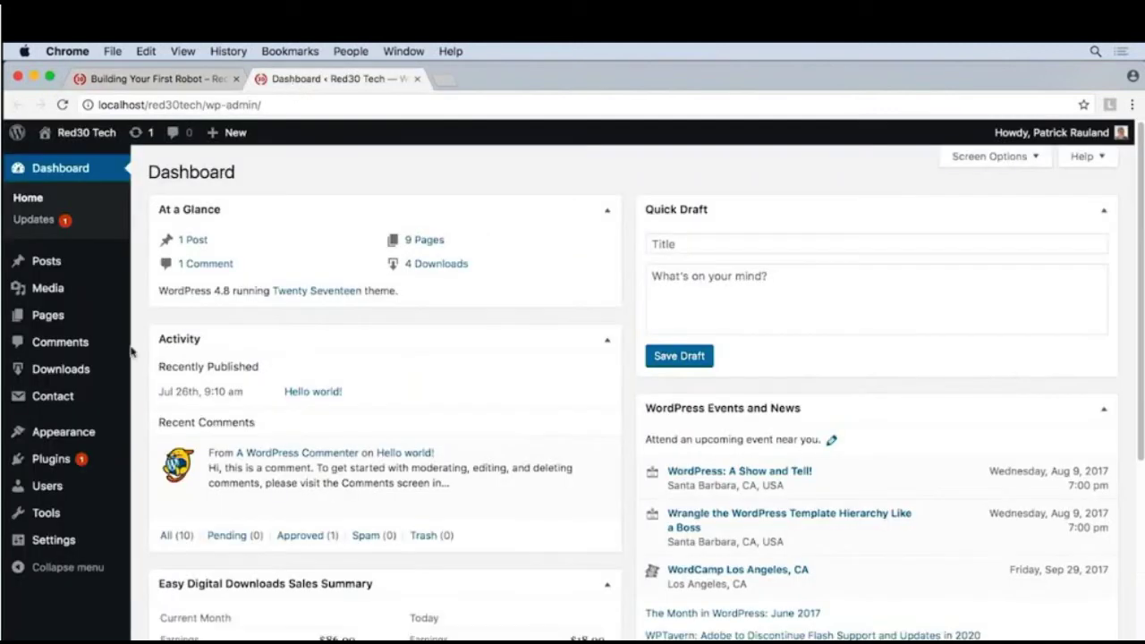
{"action": "mouse_move", "coordinate": [82, 435]}
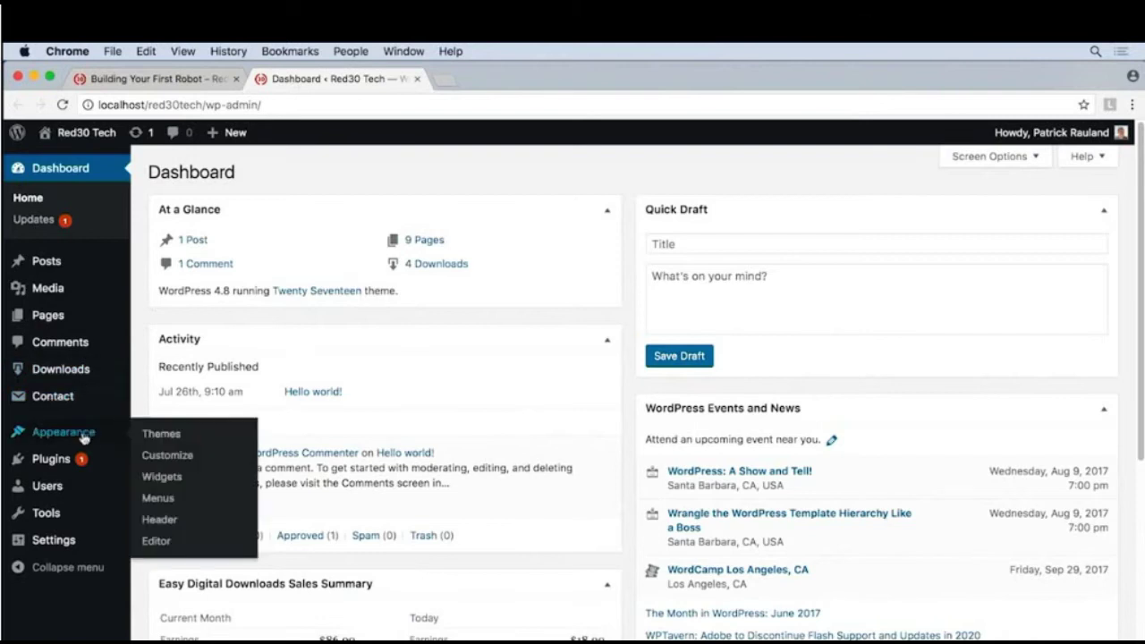
{"action": "left_click", "coordinate": [159, 476]}
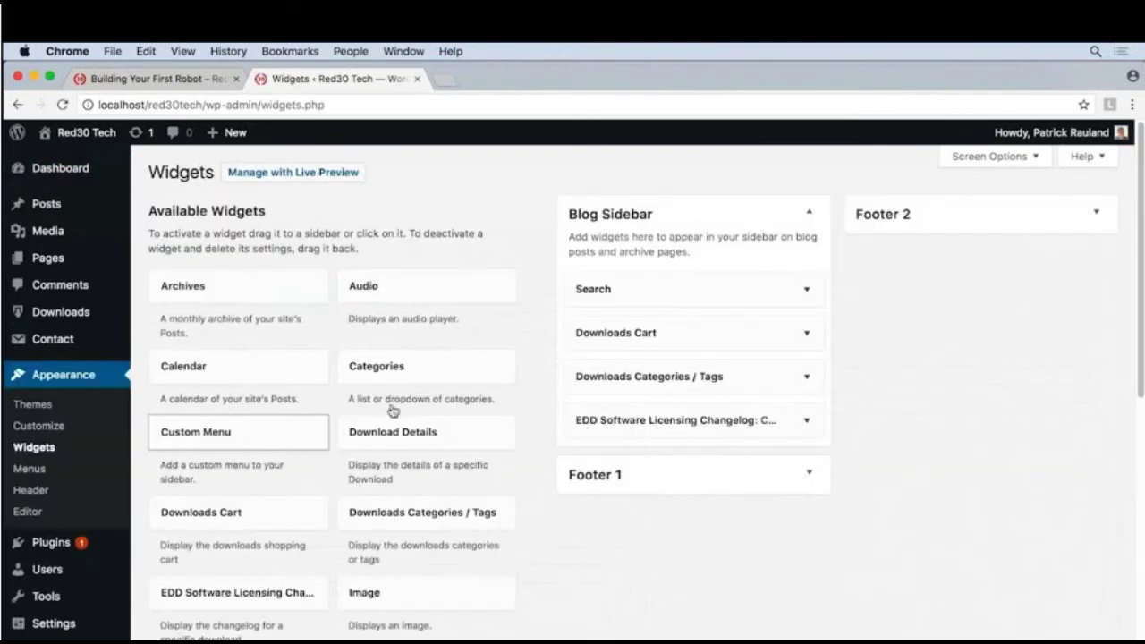
- Title the Downloads Cart widget "Cart", save it, and reload the product page to check the sidebar
{"action": "left_click_drag", "start_coordinate": [690, 332], "coordinate": [698, 333]}
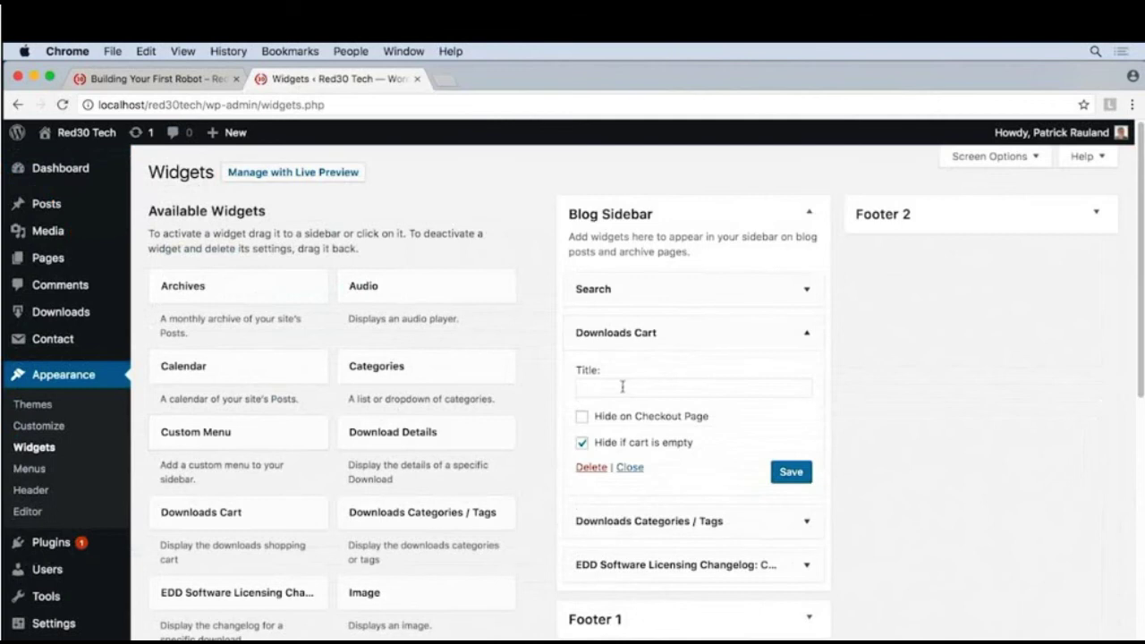
{"action": "left_click", "coordinate": [622, 386]}
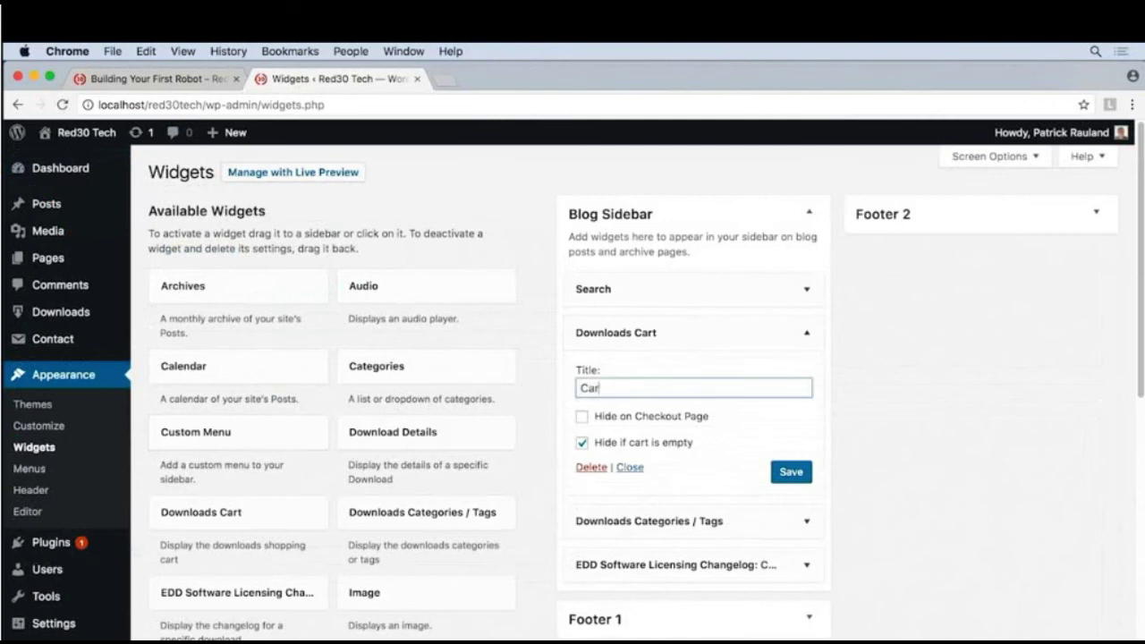
{"action": "type", "text": "Cart"}
{"action": "left_click", "coordinate": [790, 471]}
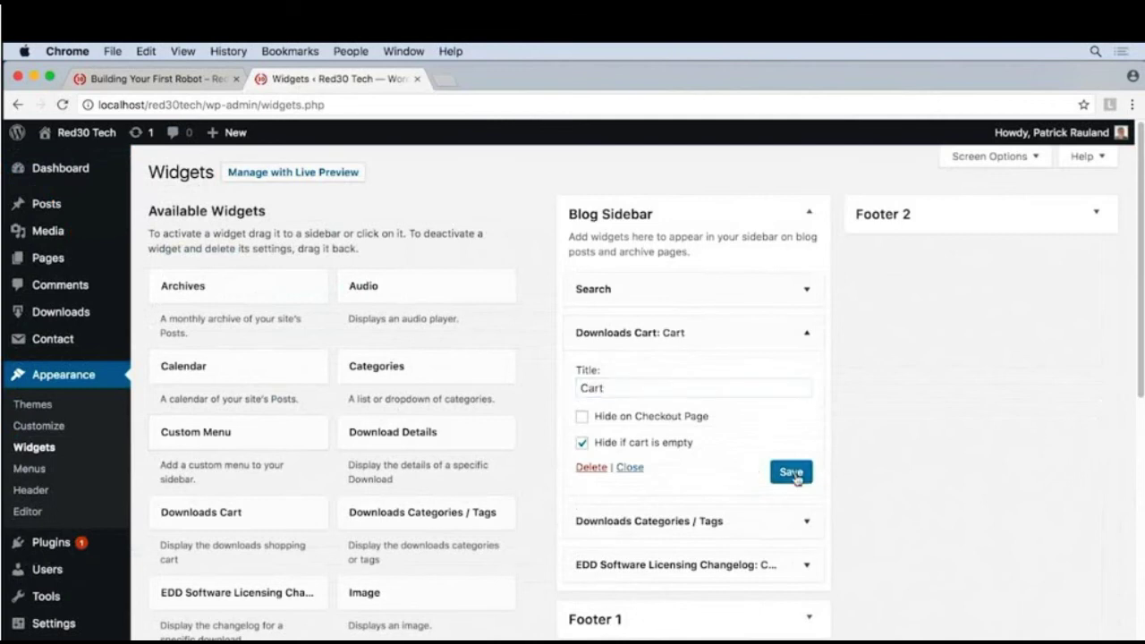
{"action": "left_click", "coordinate": [200, 82]}
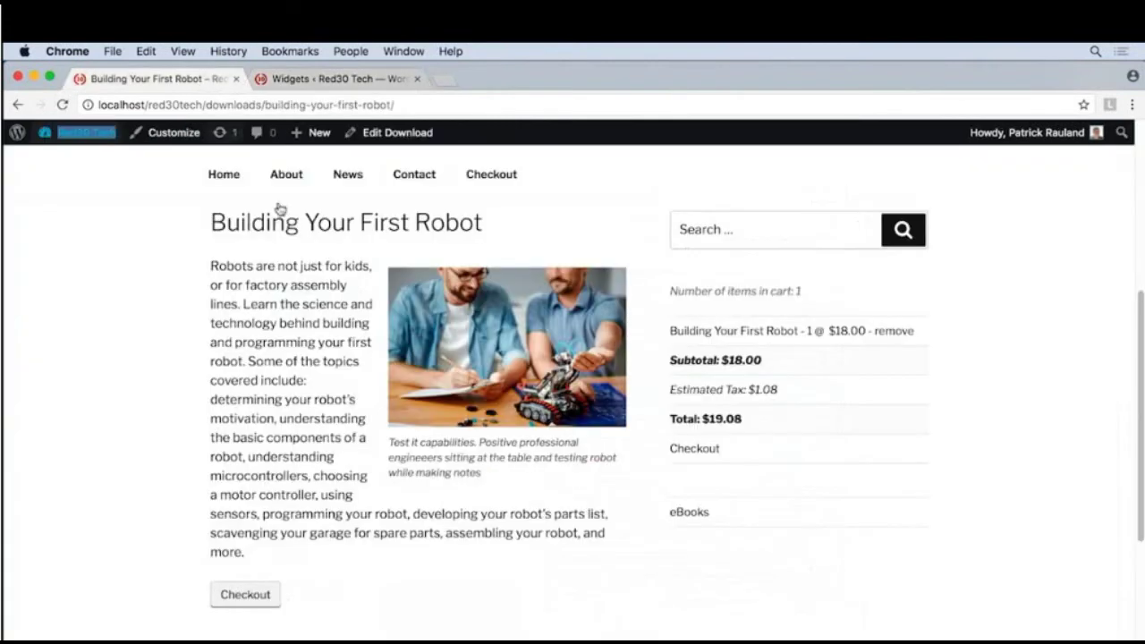
{"action": "key", "text": "super+r"}
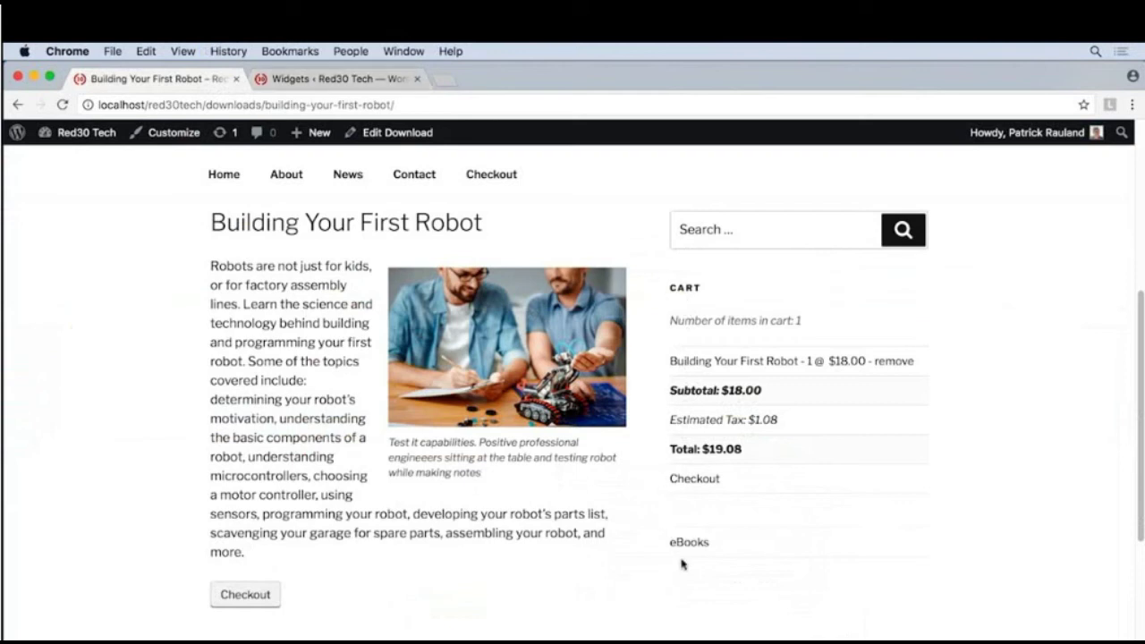
- Title the Downloads Categories / Tags widget in the Blog Sidebar "Product Categories" and save it
{"action": "left_click", "coordinate": [344, 80]}
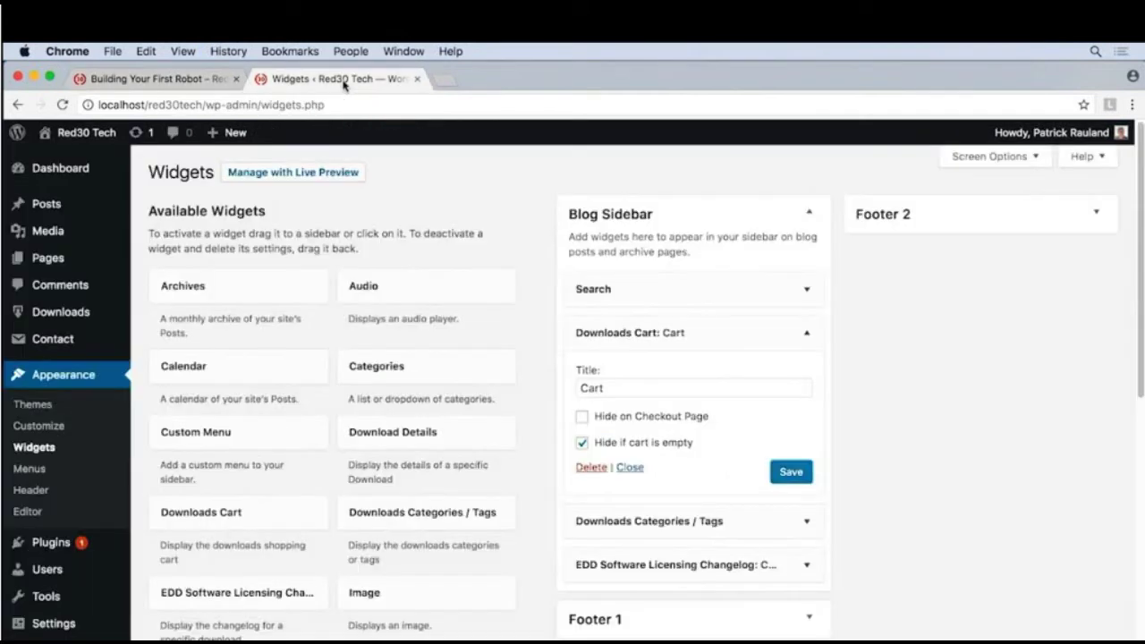
{"action": "left_click", "coordinate": [807, 333]}
{"action": "left_click", "coordinate": [806, 378]}
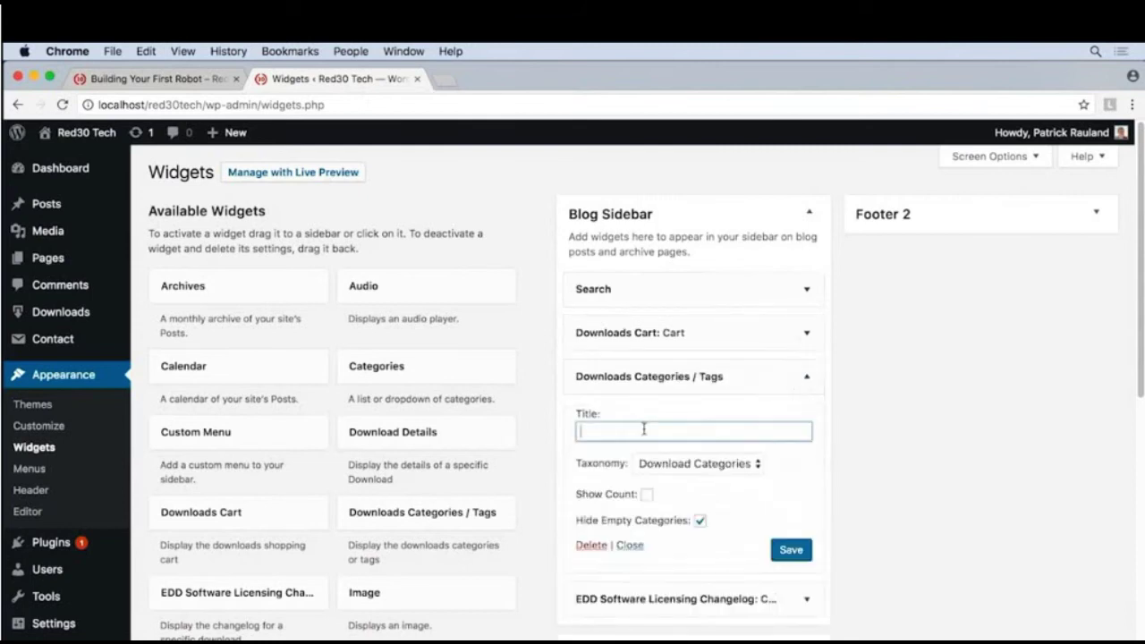
{"action": "type", "text": "Categories"}
{"action": "left_click", "coordinate": [580, 431]}
{"action": "type", "text": "Product"}
{"action": "left_click", "coordinate": [790, 551]}
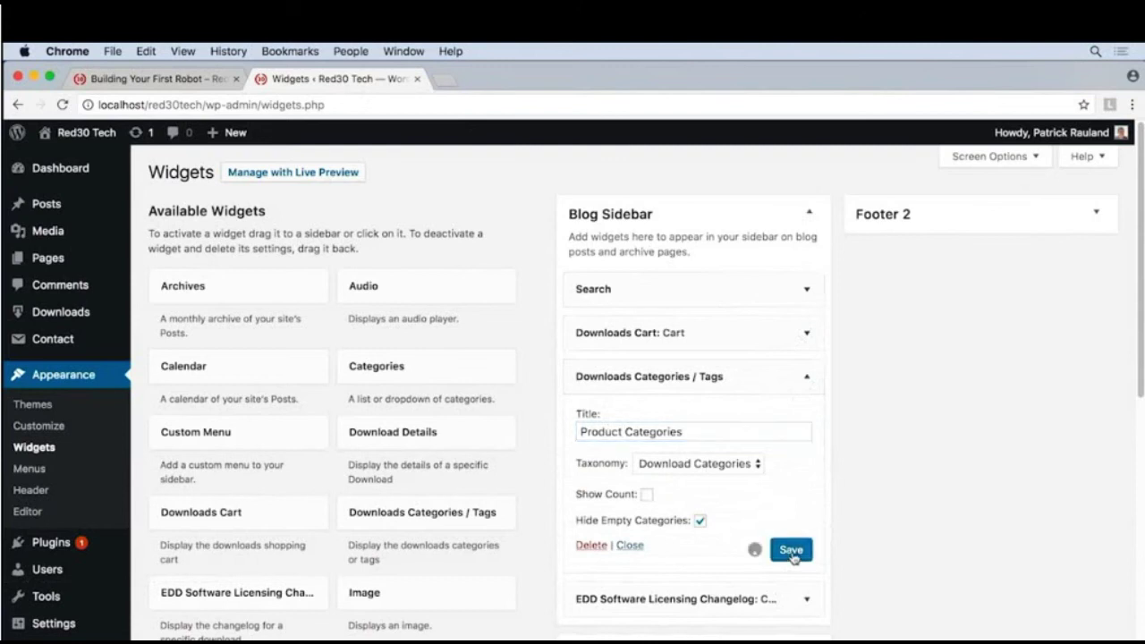
{"action": "left_click", "coordinate": [809, 379]}
- Review the EDD Software Licensing Changelog widget's settings, then reload the product page to check the sidebar headings
{"action": "left_click", "coordinate": [821, 429]}
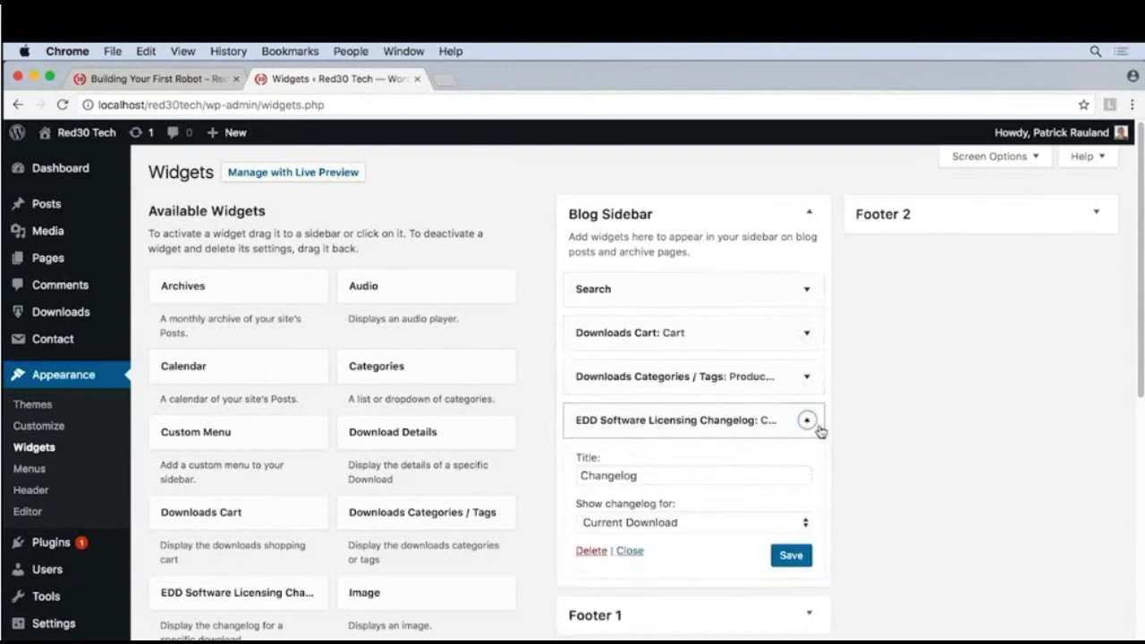
{"action": "left_click", "coordinate": [820, 429]}
{"action": "left_click", "coordinate": [819, 429]}
{"action": "left_click", "coordinate": [817, 429]}
{"action": "left_click", "coordinate": [198, 77]}
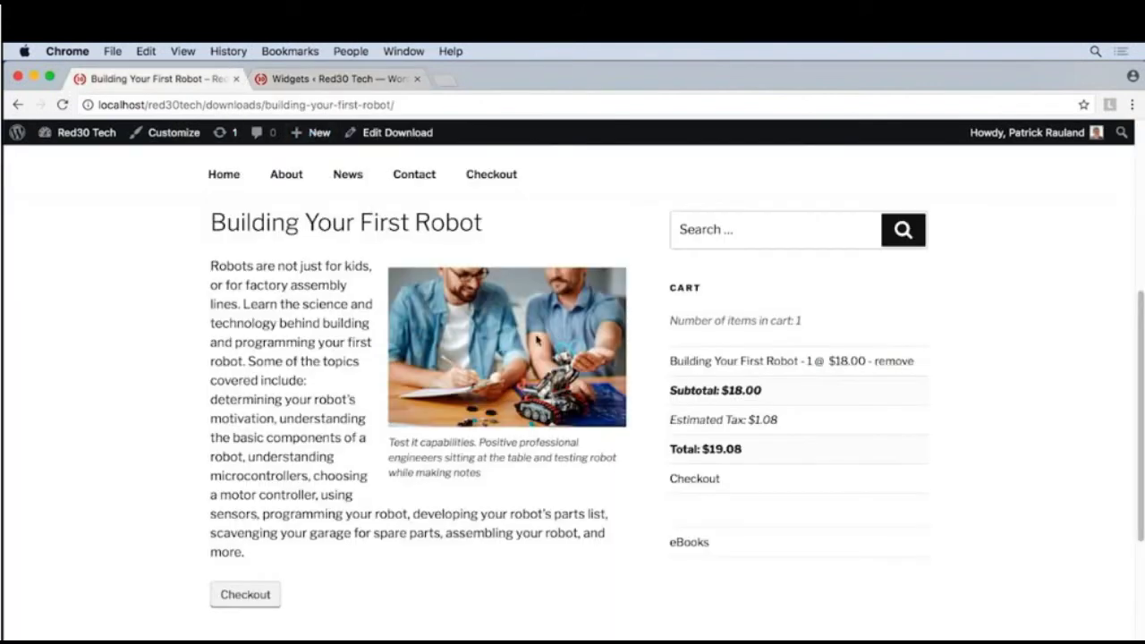
{"action": "key", "text": "super+r"}
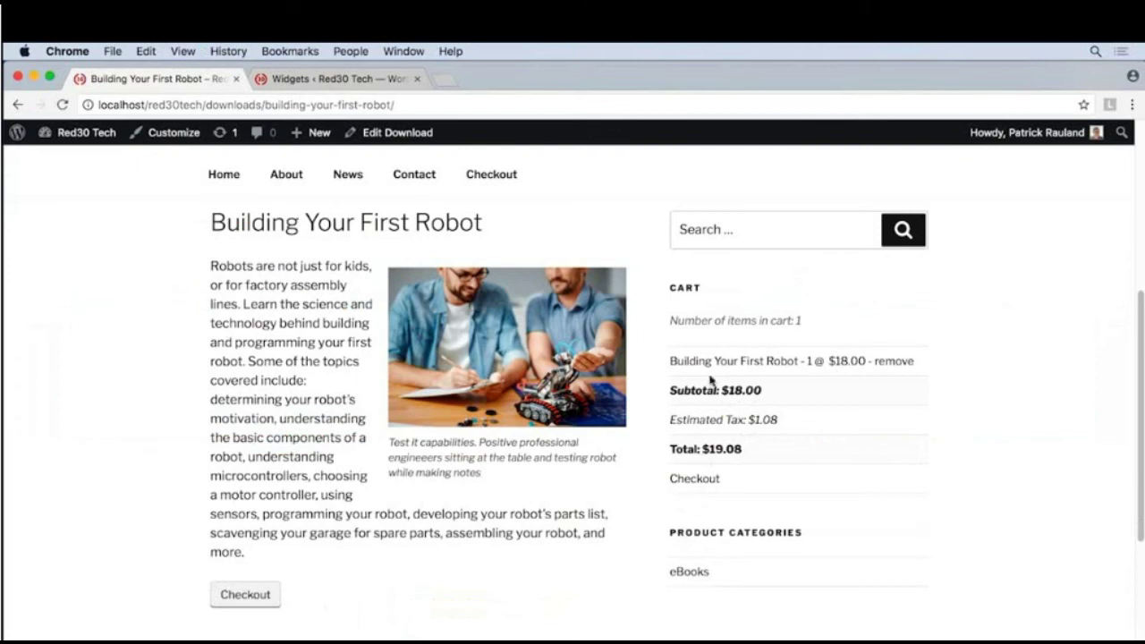
- Remove Building Your First Robot from the sidebar cart and check the product page's sidebar
{"action": "left_click", "coordinate": [895, 363]}
{"action": "scroll", "coordinate": [849, 430], "scroll_direction": "down", "scroll_amount": 3}
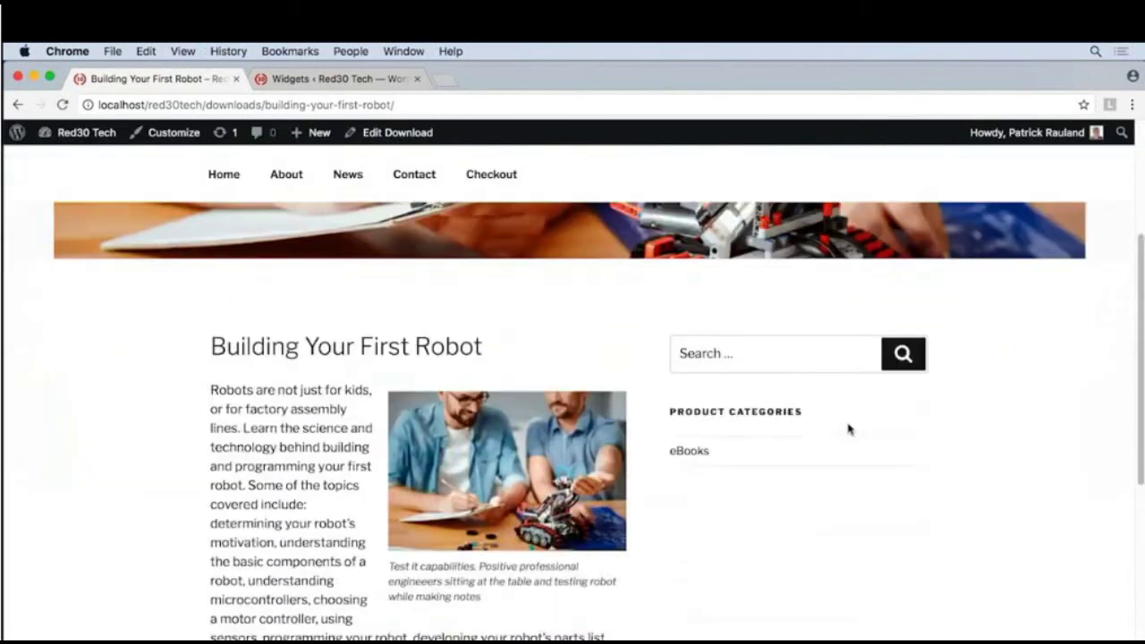
{"action": "scroll", "coordinate": [849, 429], "scroll_direction": "down", "scroll_amount": 3}
- View the News page to check its sidebar widgets, then go back in the browsing history
{"action": "scroll", "coordinate": [849, 429], "scroll_direction": "up", "scroll_amount": 2}
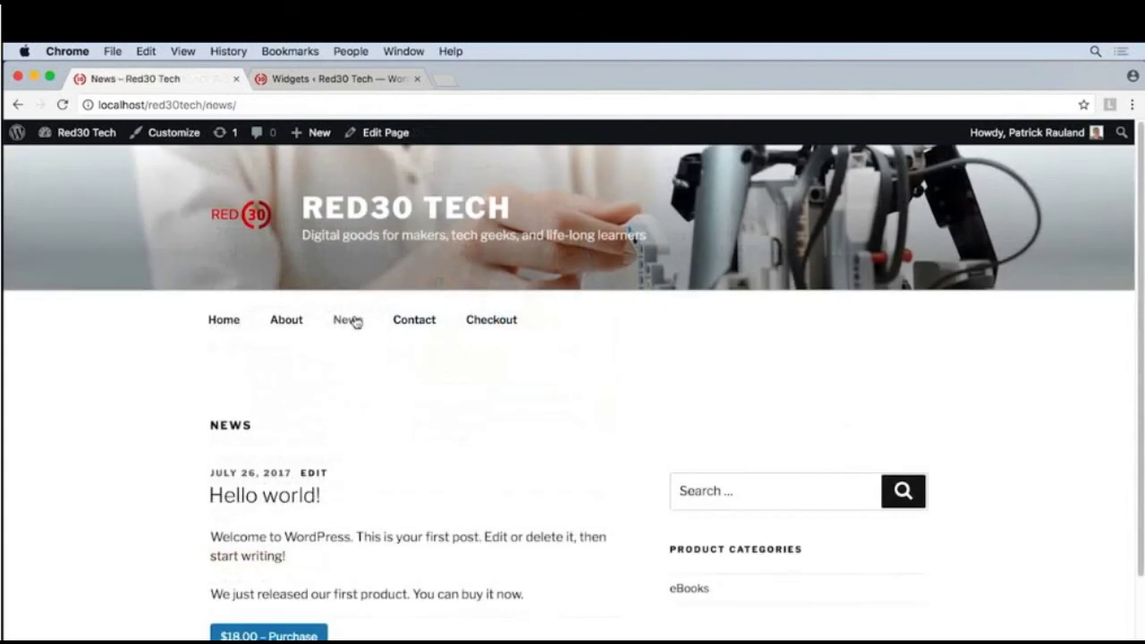
{"action": "scroll", "coordinate": [371, 396], "scroll_direction": "down", "scroll_amount": 3}
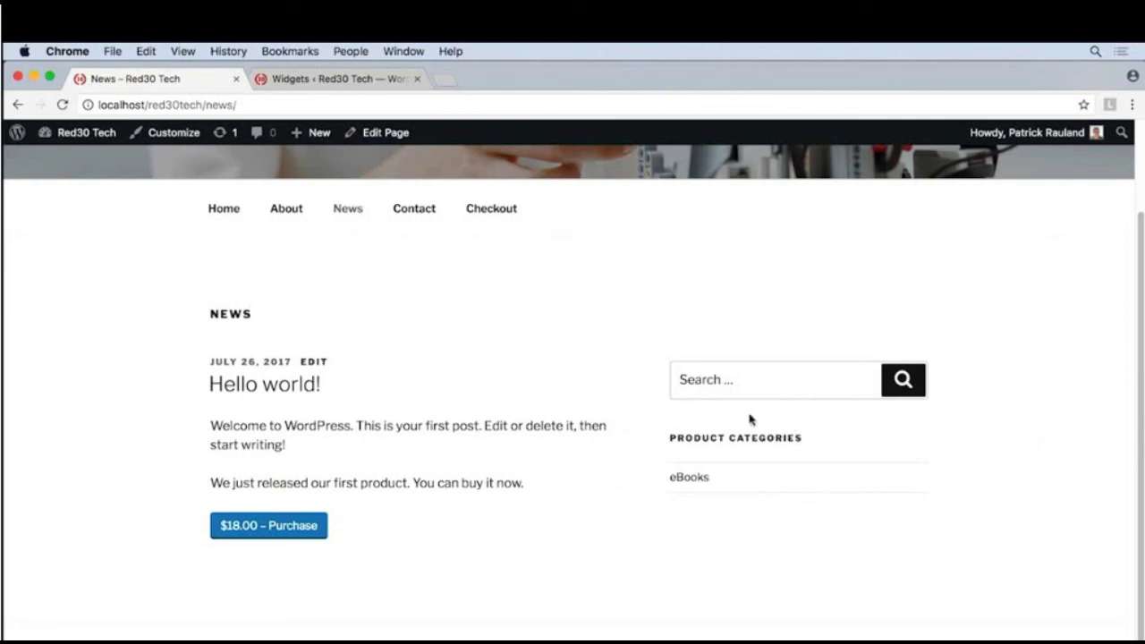
{"action": "right_click", "coordinate": [18, 105]}
{"action": "left_click", "coordinate": [45, 143]}
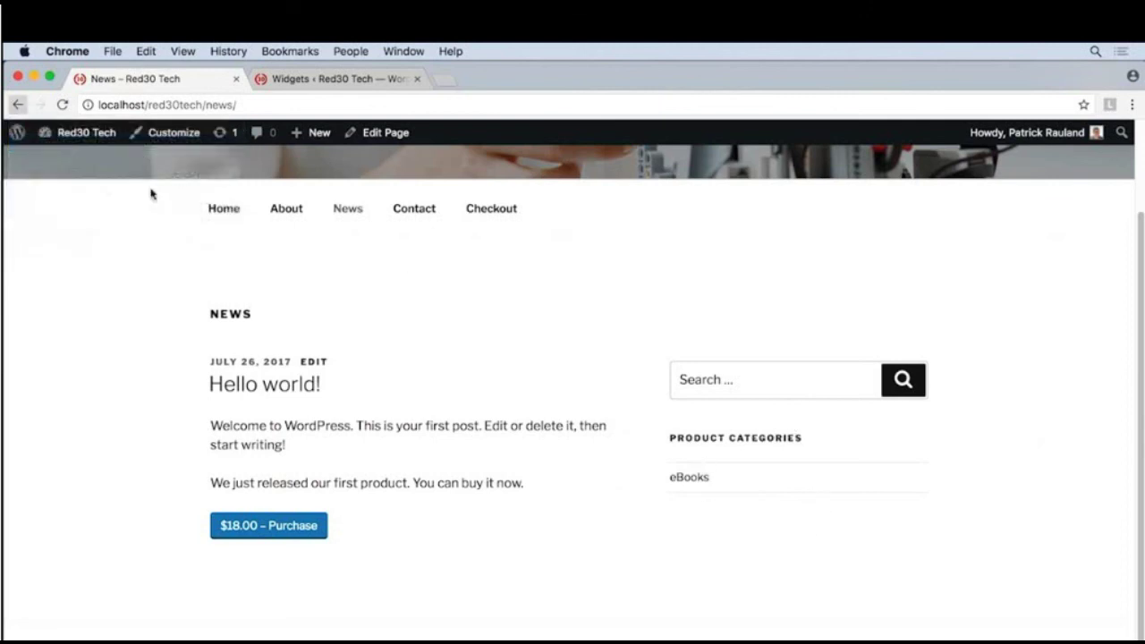